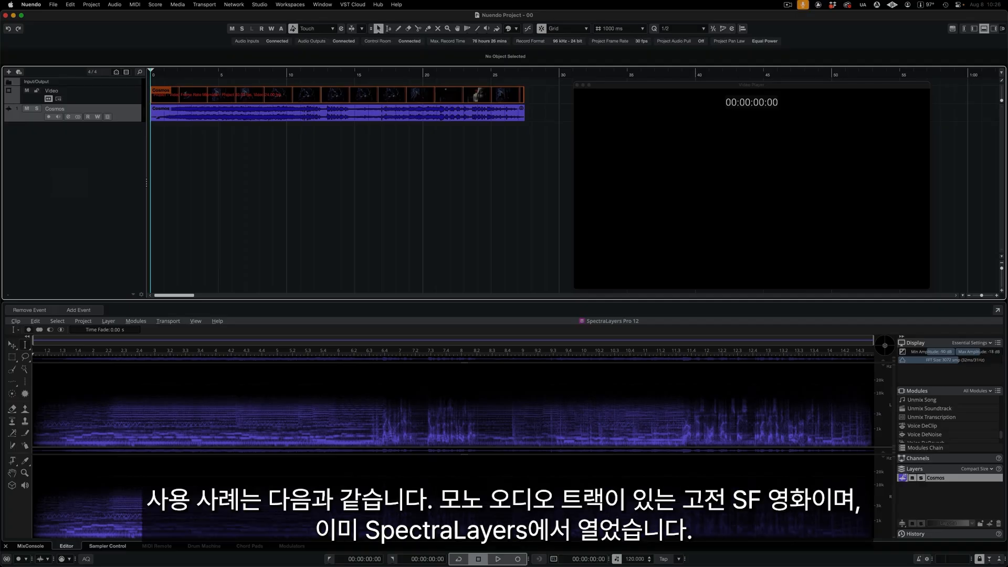
- Play the Cosmos clip and unmix it into separate layers with the Unmix Soundtrack module in Best mode
key("space")
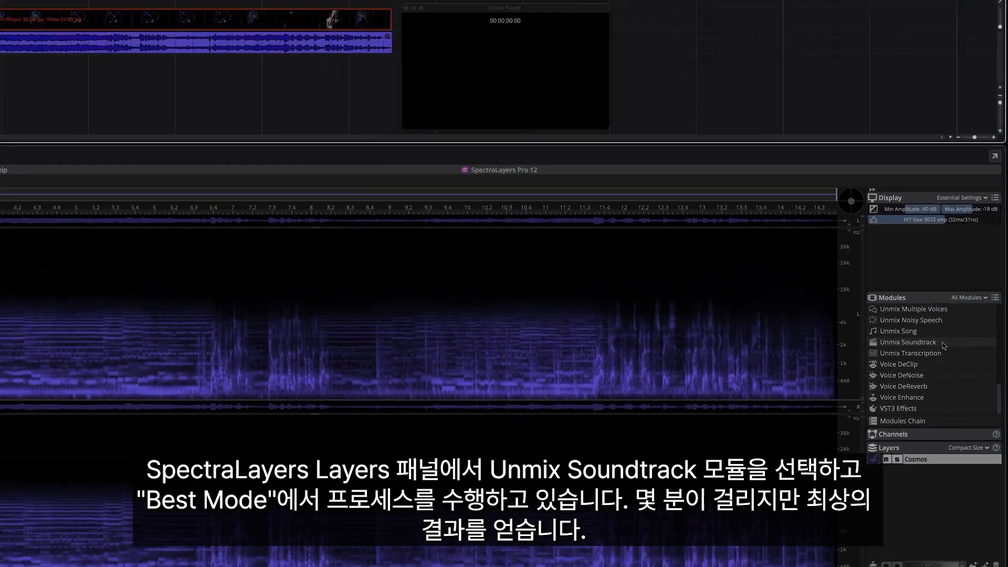
left_click(944, 345)
left_click(549, 384)
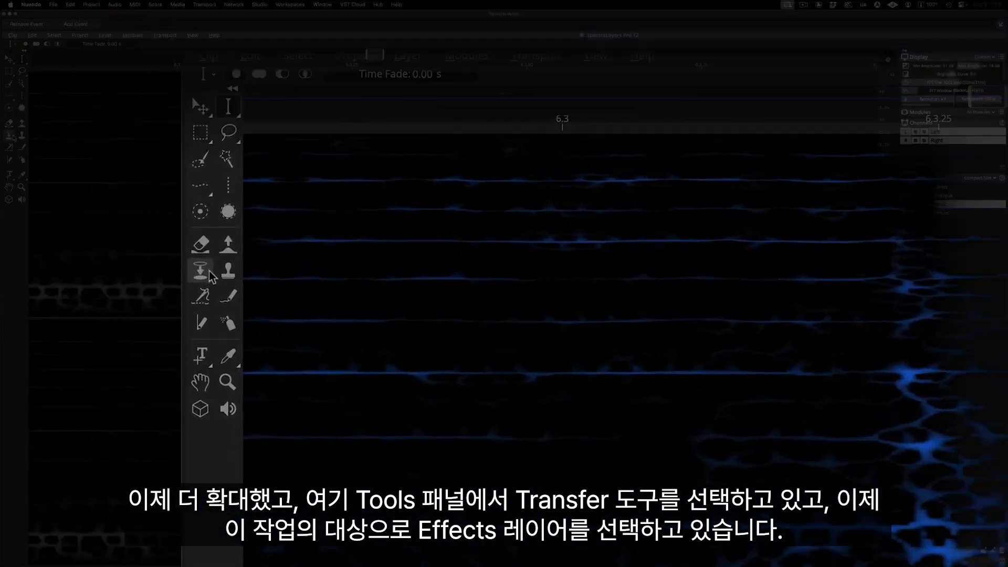
- Transfer the two short impact sounds around 6.3 from the Music layer to the Effects layer with the Transfer tool
left_click(12, 137)
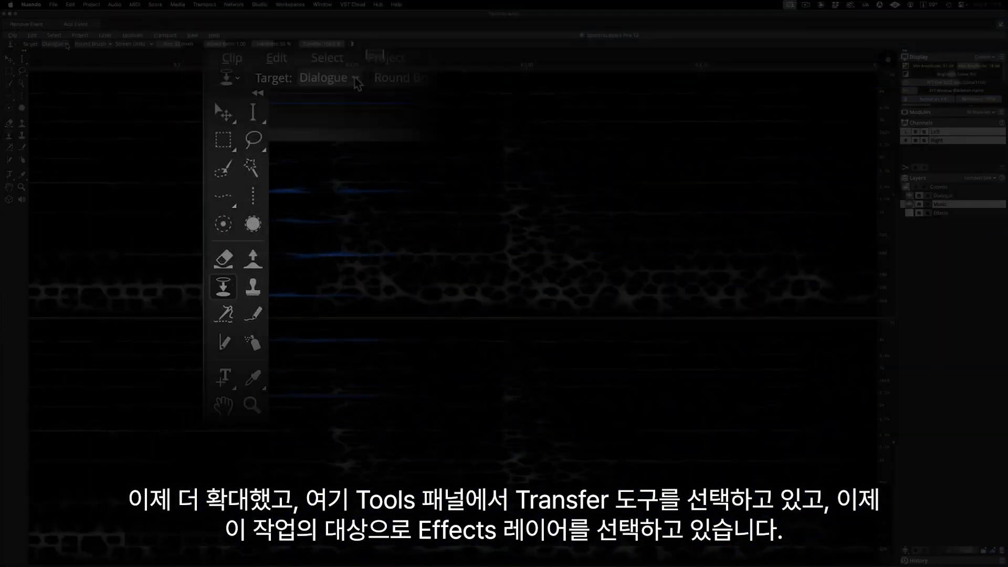
left_click(67, 45)
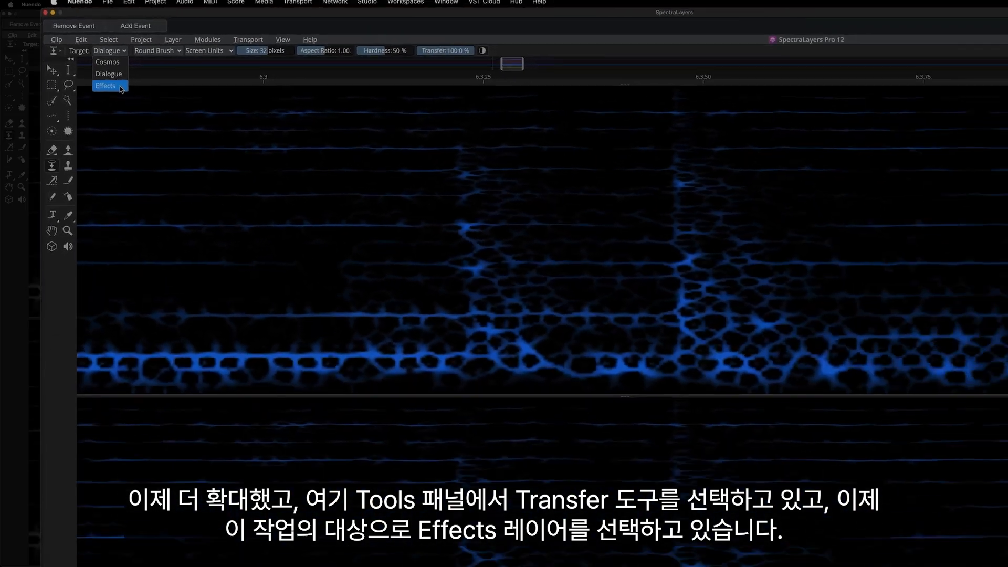
left_click(62, 72)
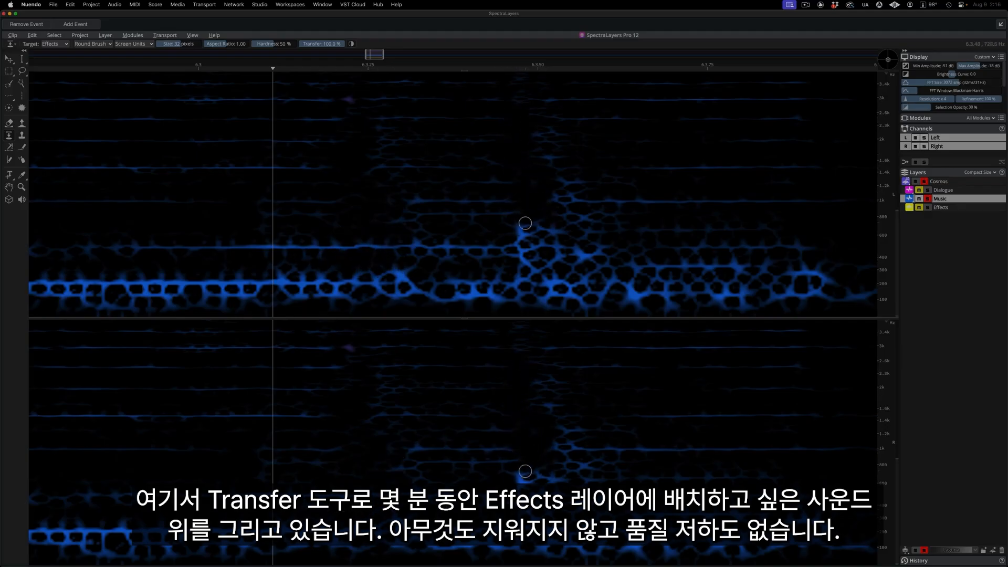
mouse_move(419, 241)
left_mouse_down()
mouse_move(554, 232)
mouse_move(580, 185)
left_mouse_up()
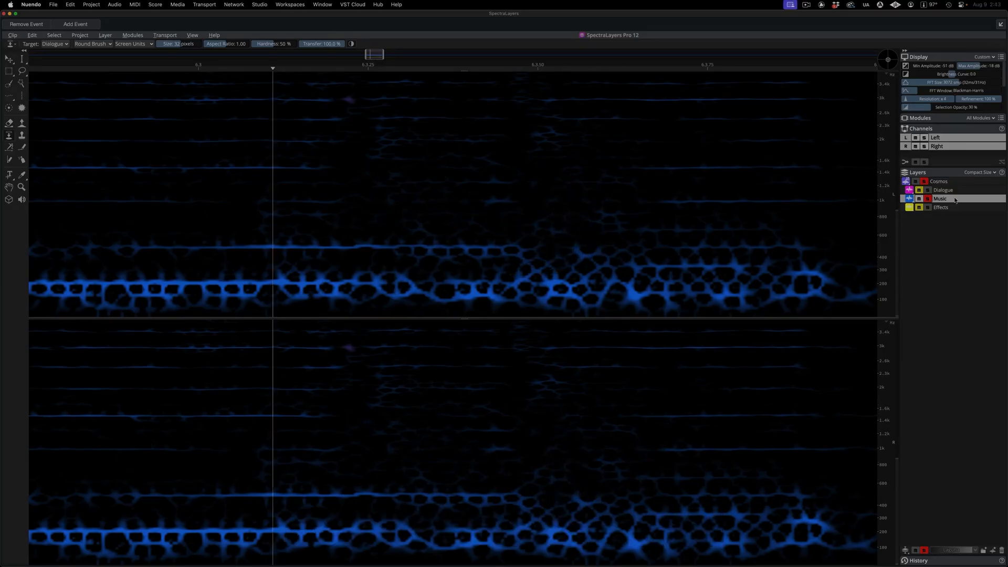
- Audition the sounds transferred to the Effects layer, alone and together with the Music layer
left_click(962, 208)
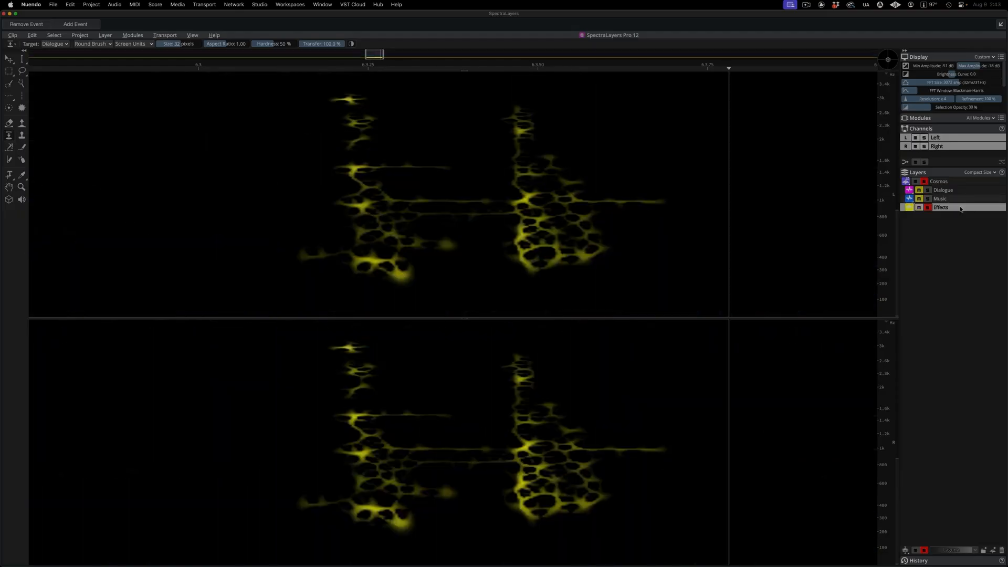
key("space")
key("space")
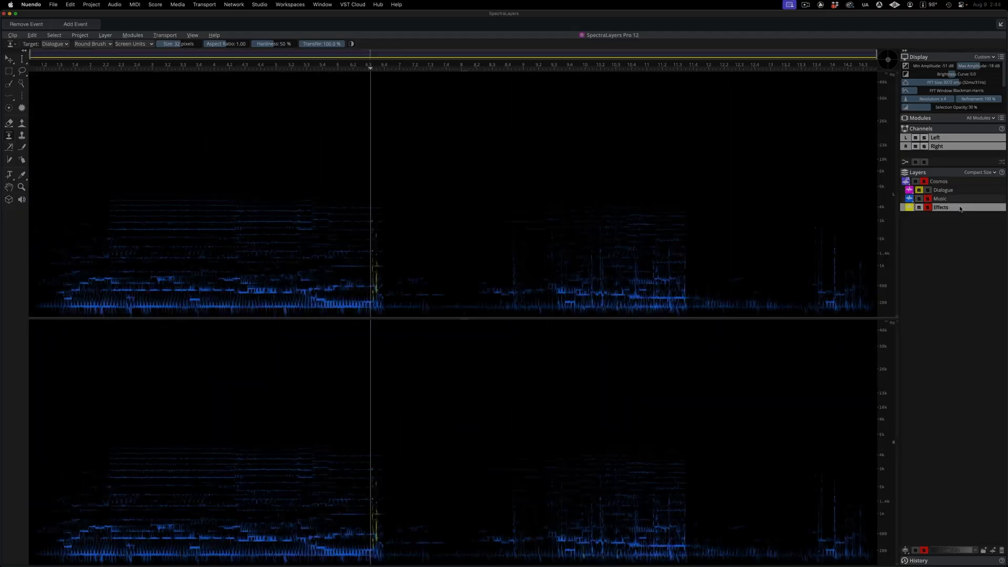
key("space")
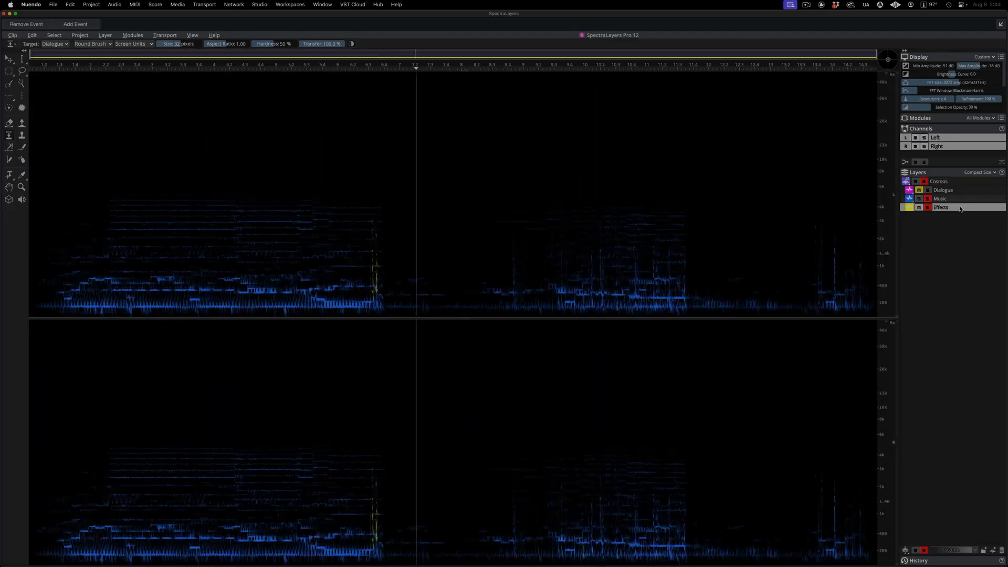
key("space")
key("space")
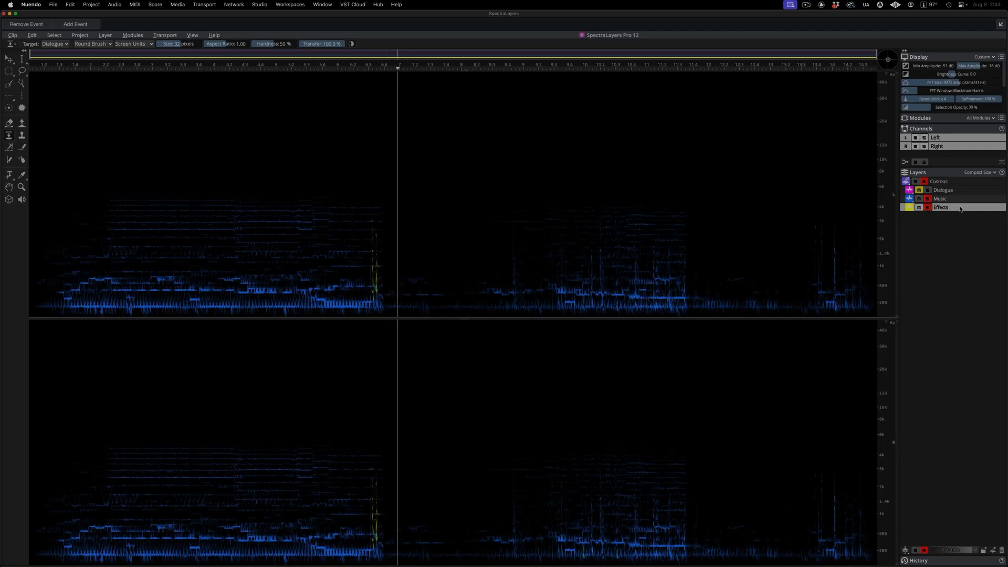
key("space")
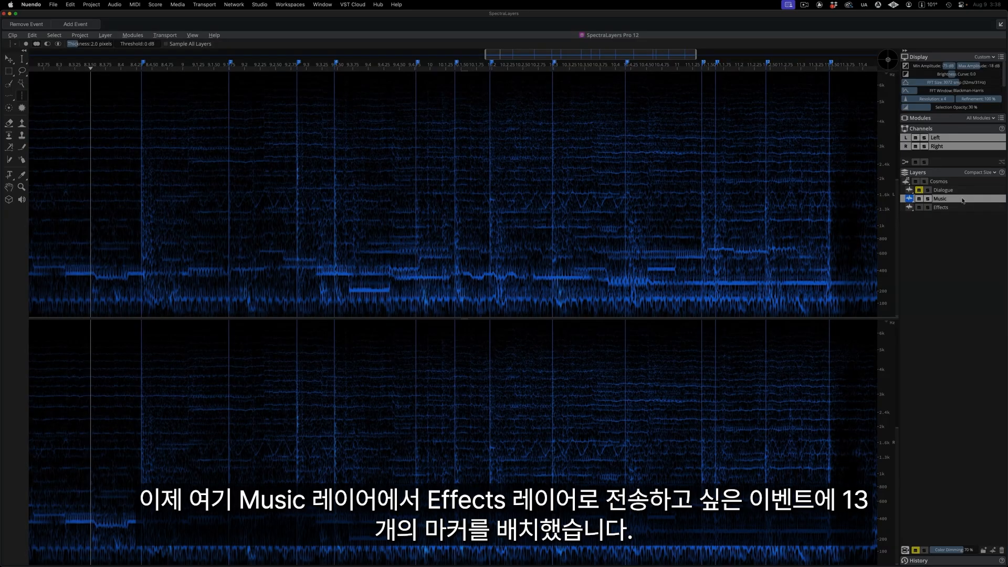
- Play the marked Music passage and select the transients at all its markers with the Transient Selection tool at 3.0 pixels thickness
key("space")
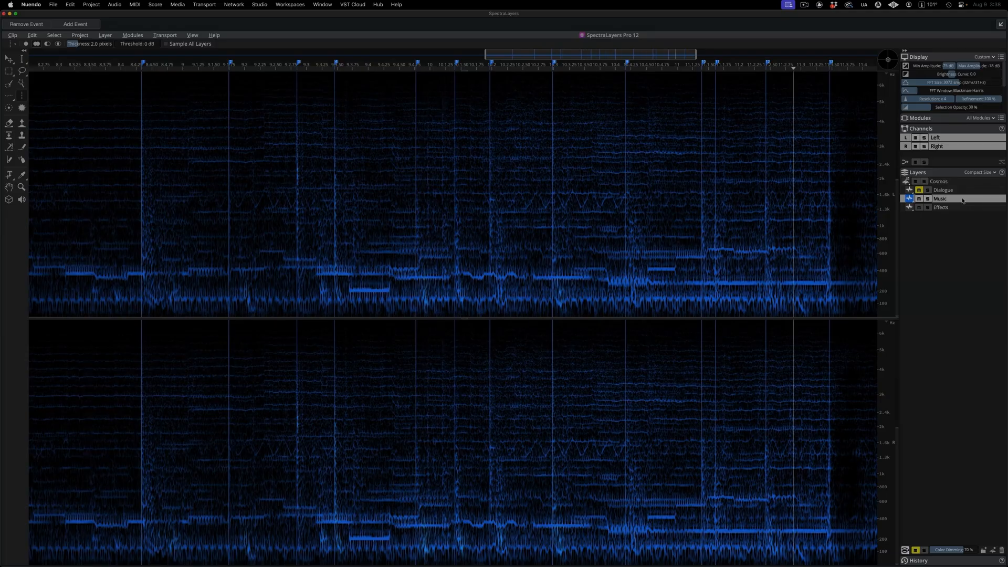
key("space")
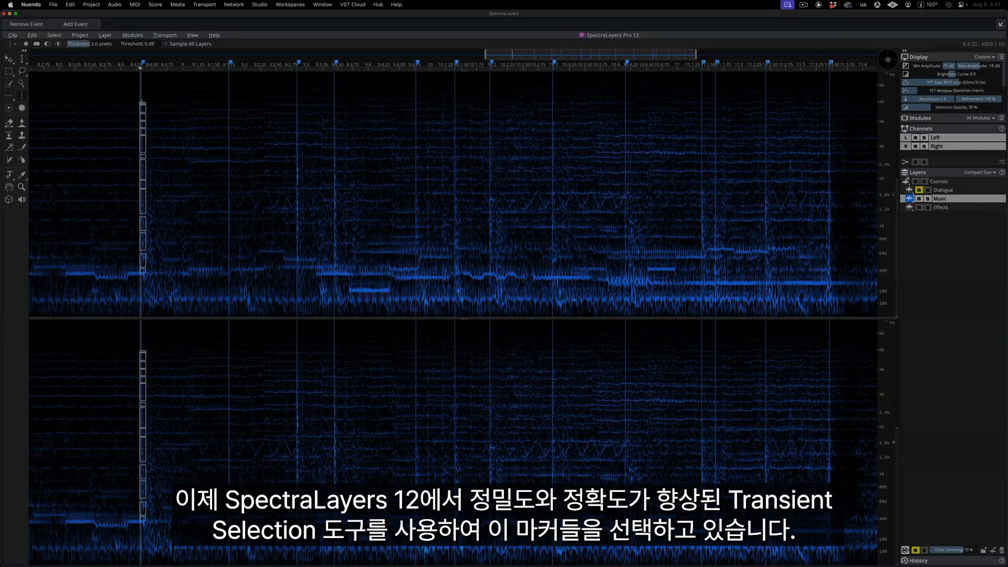
left_click_drag(132, 252, 414, 252)
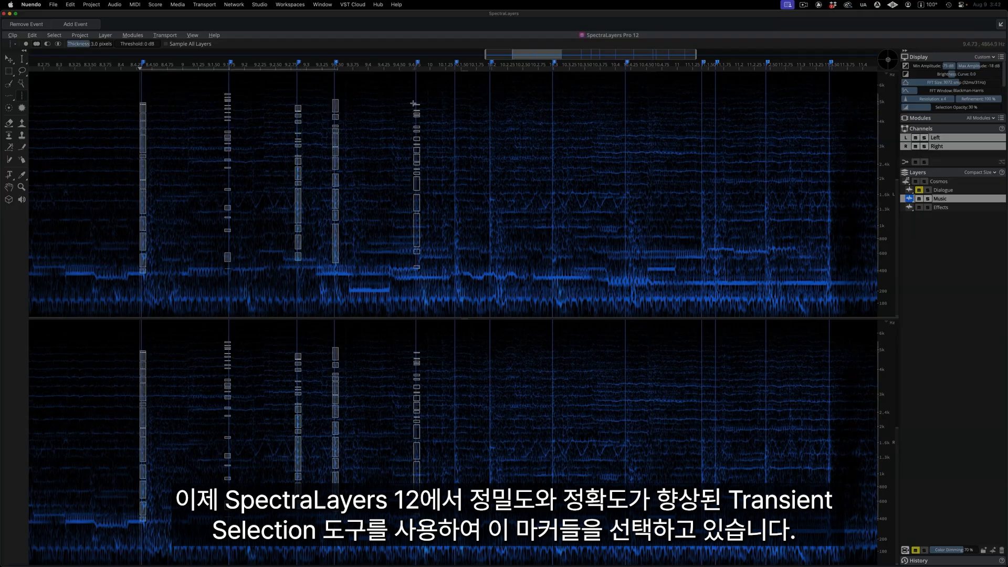
mouse_move(414, 103)
left_mouse_down()
mouse_move(551, 99)
mouse_move(821, 119)
left_mouse_up()
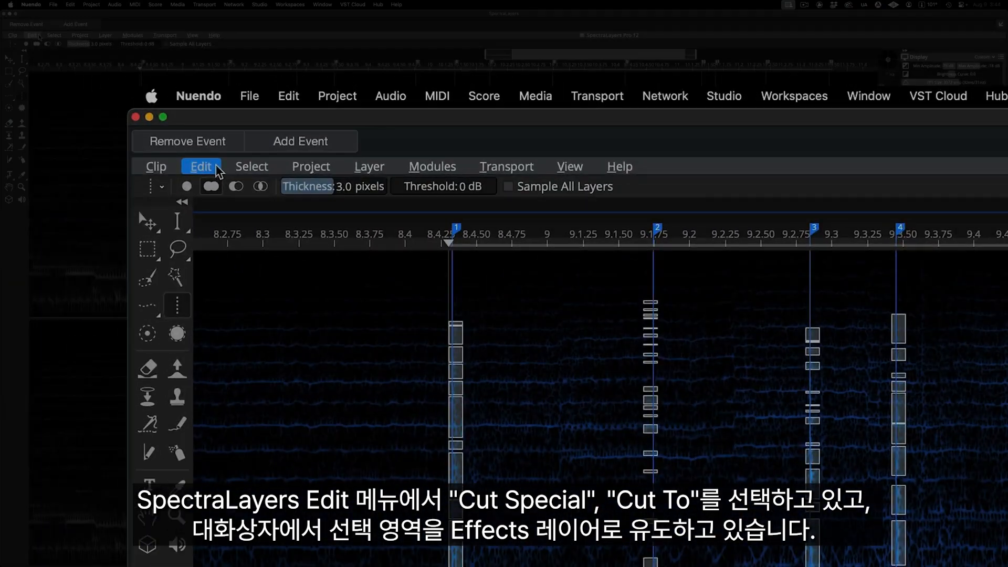
- Cut the selected transients from the Music layer to the Effects layer and audition both layers
left_click(216, 167)
mouse_move(270, 274)
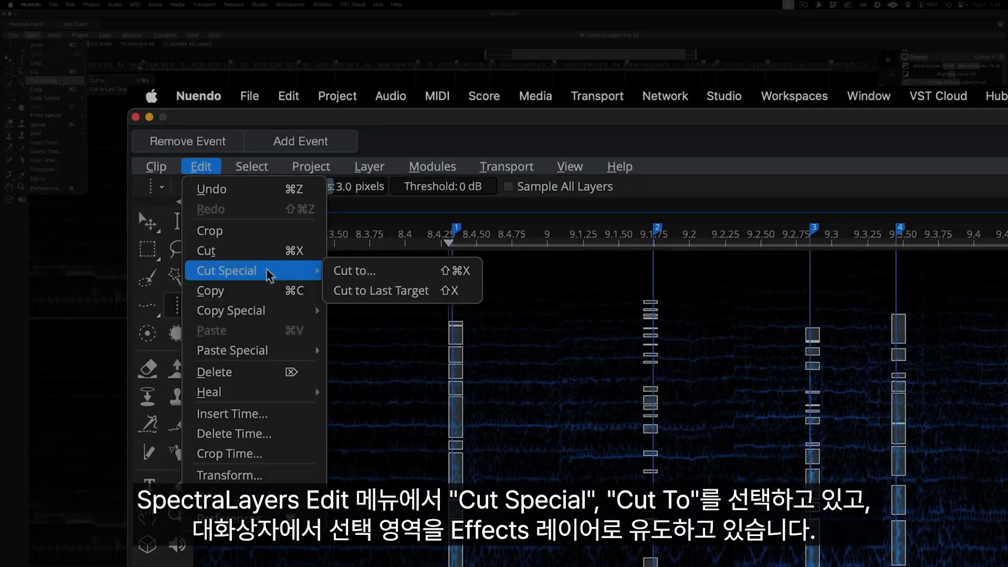
left_click(394, 274)
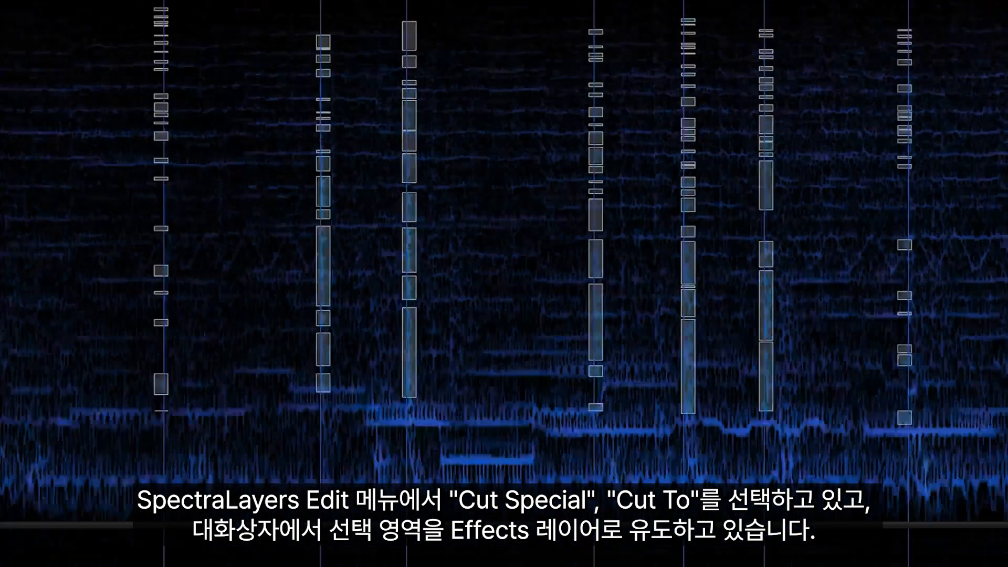
left_click(575, 294)
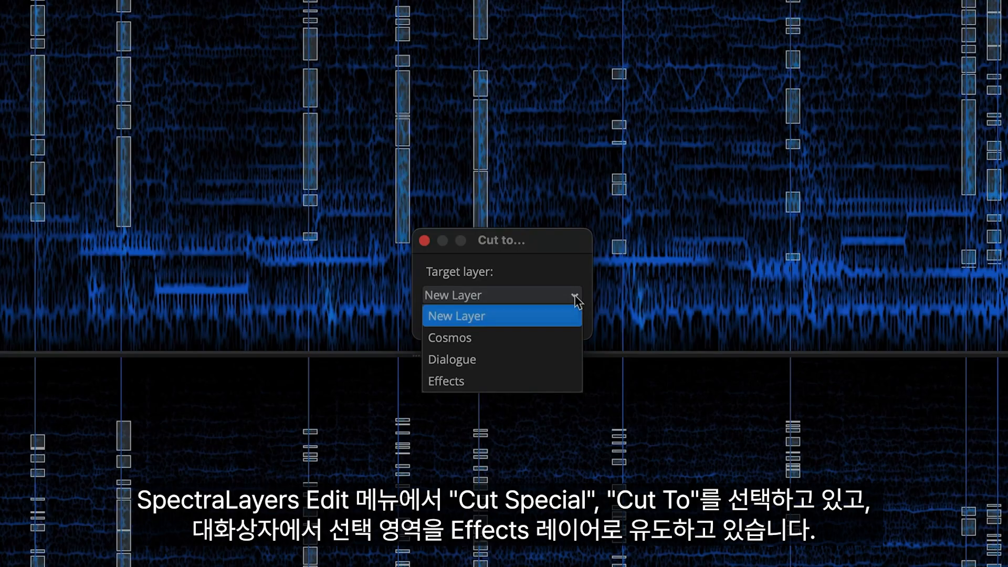
left_click(543, 381)
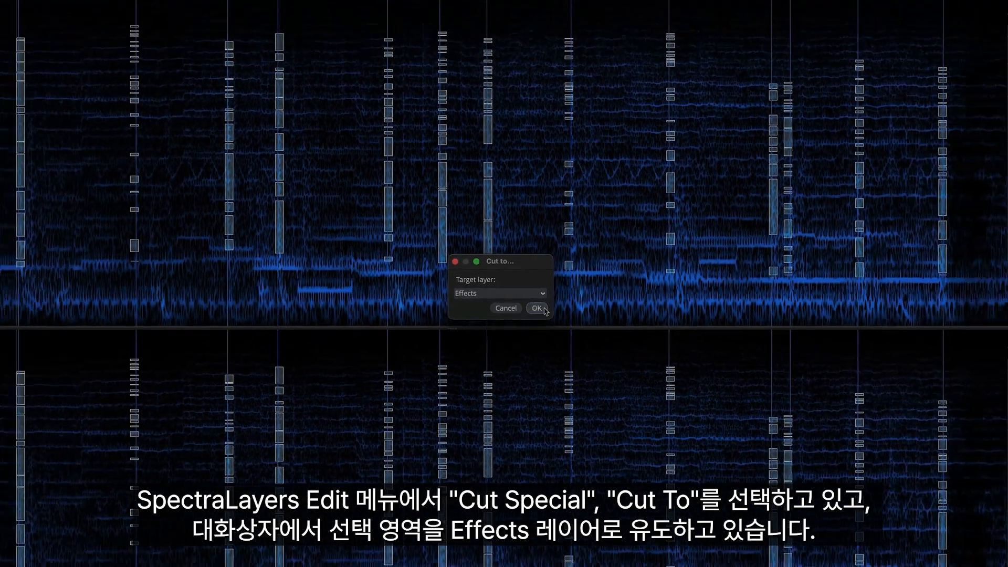
left_click(574, 322)
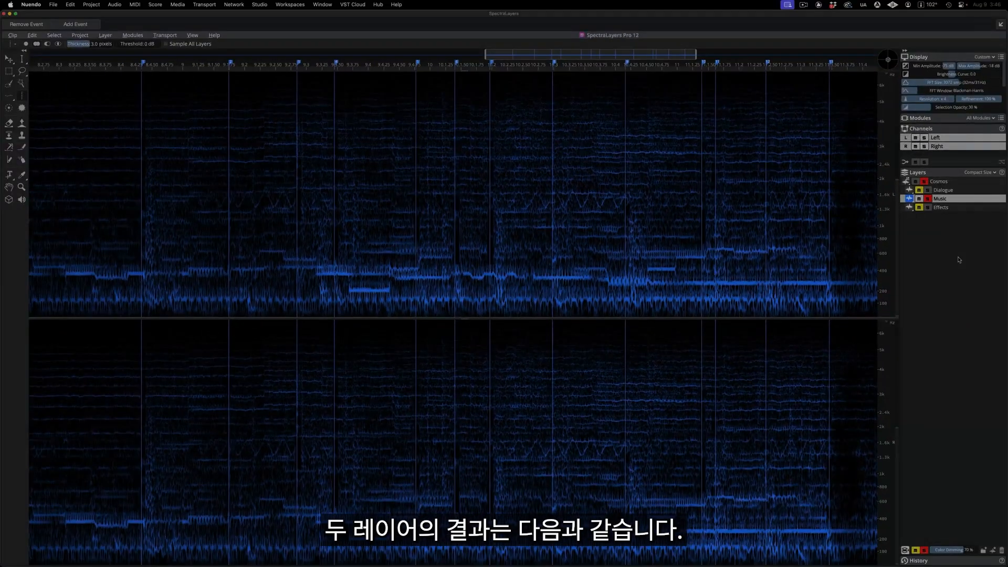
key("space")
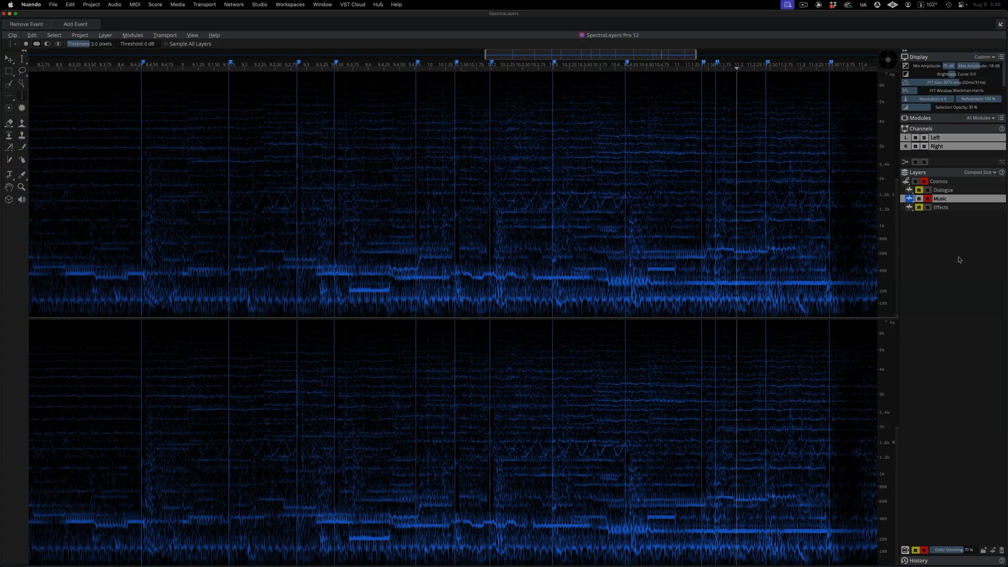
left_click(948, 208)
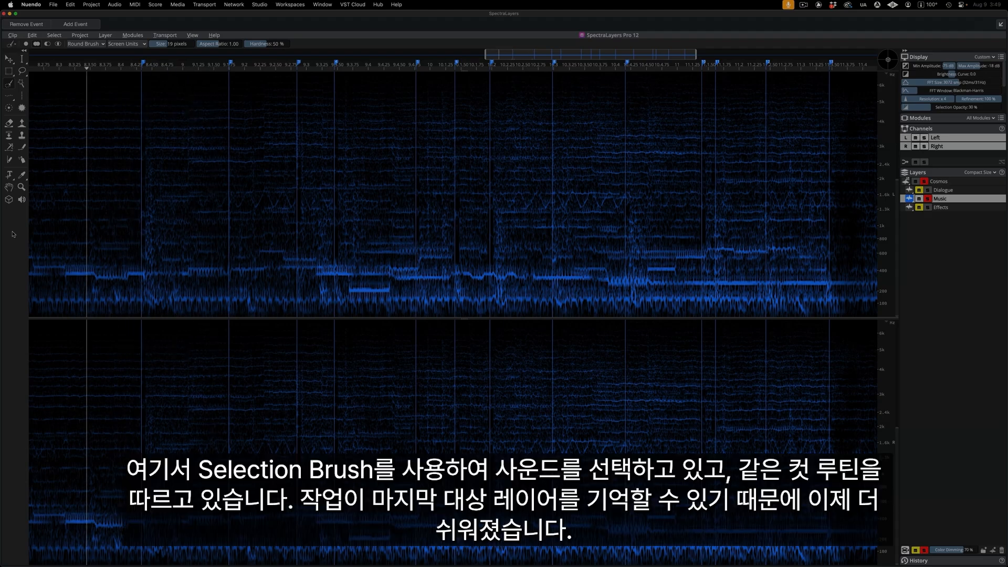
- Brush-select the remaining sound beside the first marker at 19 pixels, cut it to the last target layer, and audition the Effects layer
left_click_drag(143, 283, 151, 260)
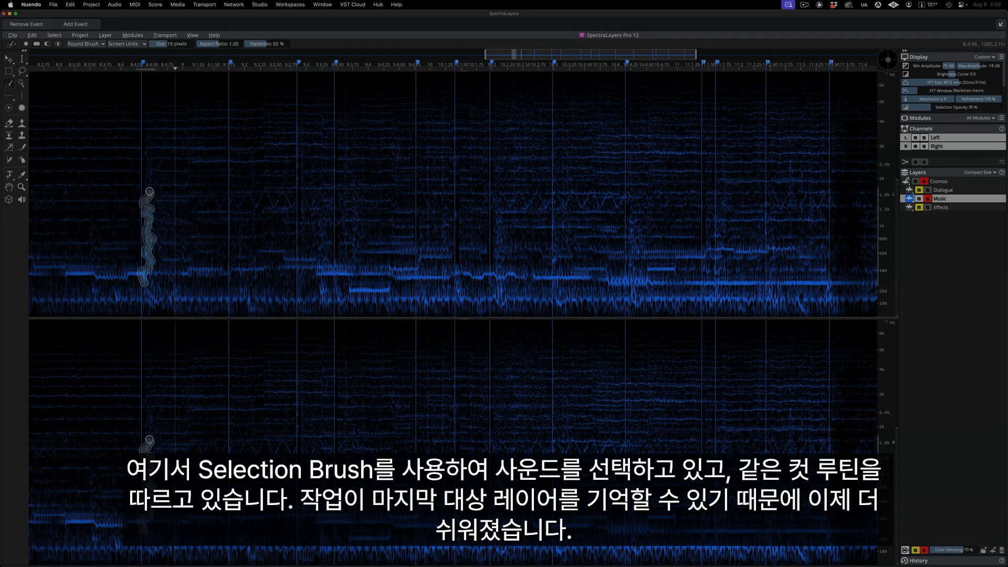
left_click(36, 35)
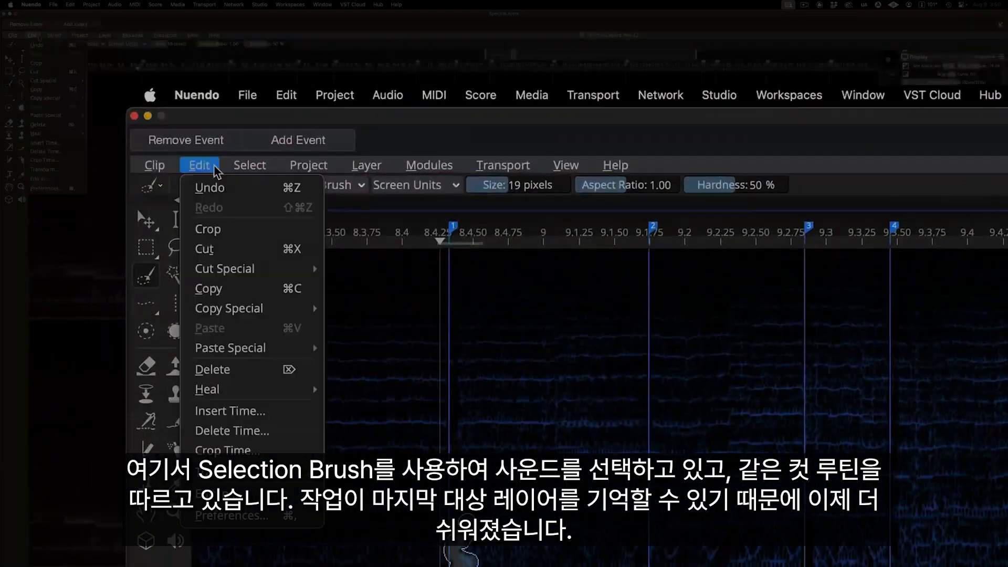
mouse_move(262, 268)
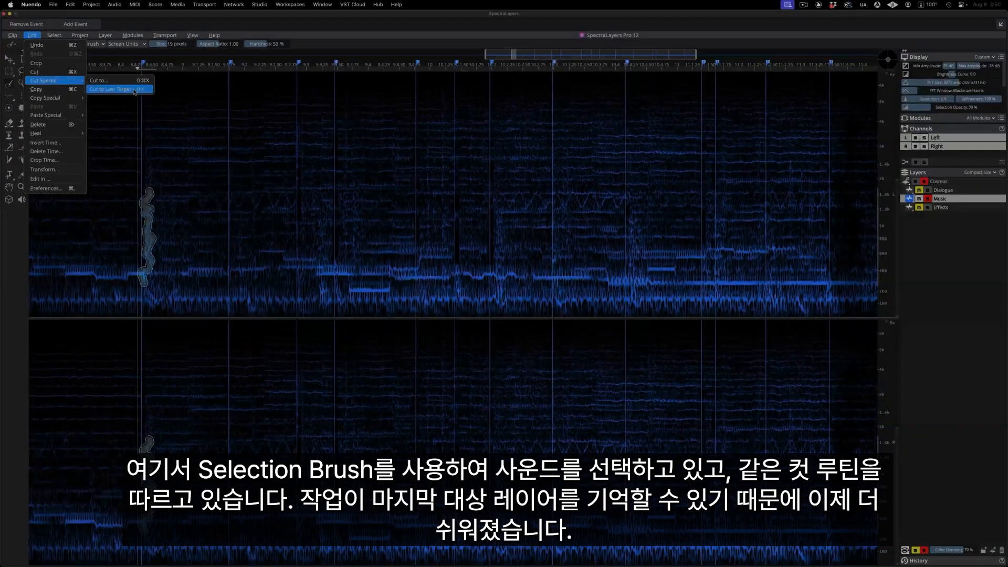
left_click(118, 90)
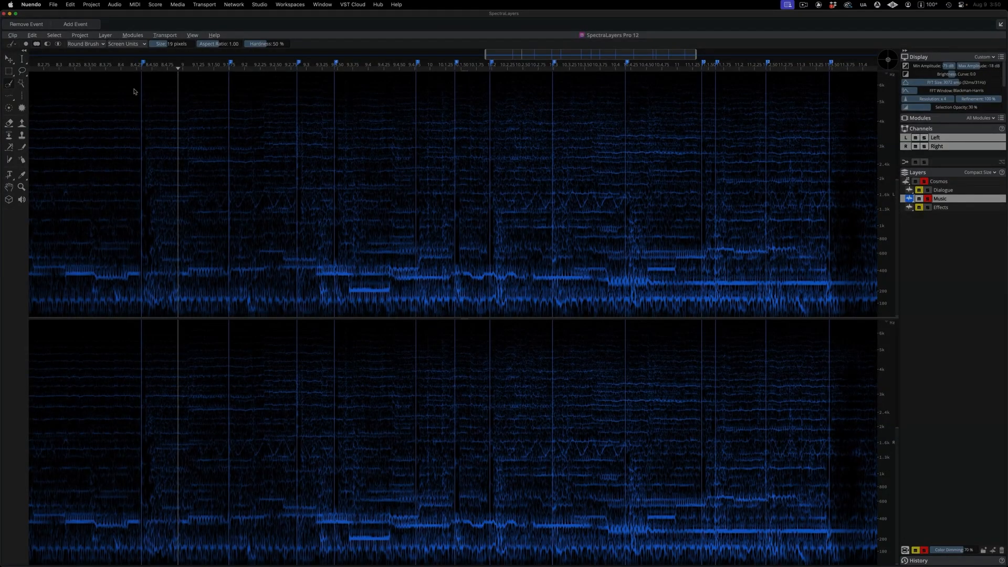
left_click(941, 207)
key("space")
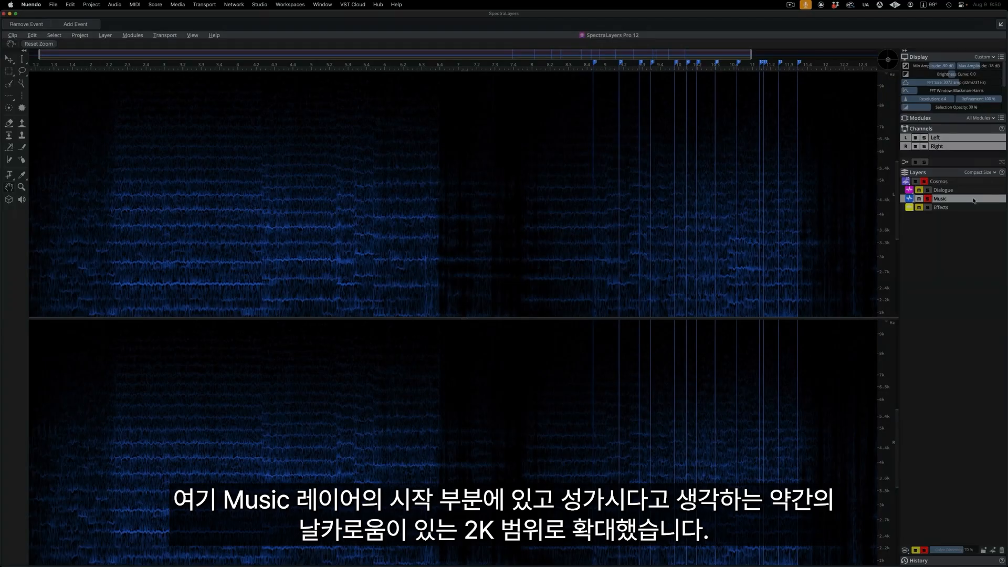
- Play the opening of the Music layer and select its harsh frequency lines above about 2.3 kHz with Frequency Selection at 2.4 pixels thickness
key("space")
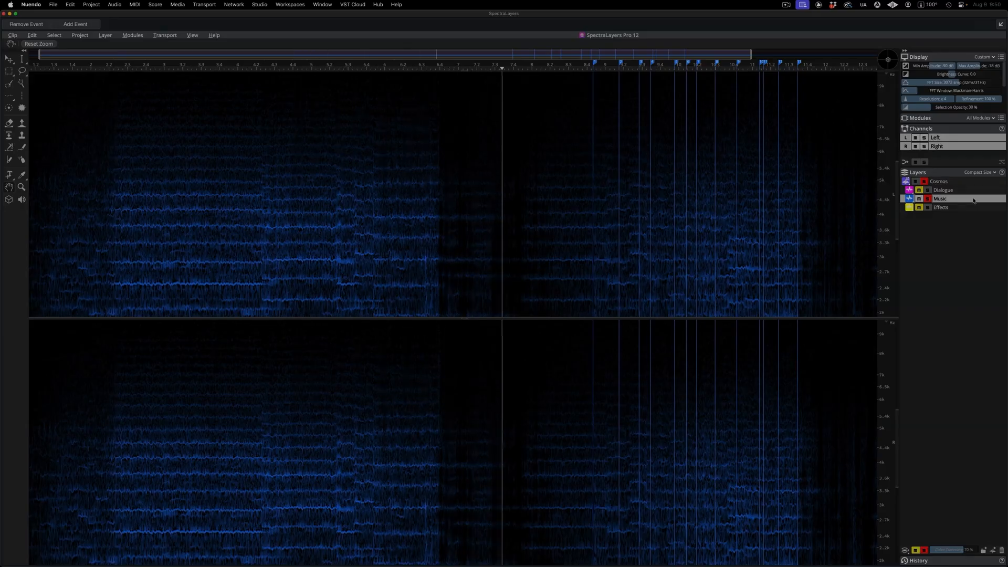
left_click(13, 101)
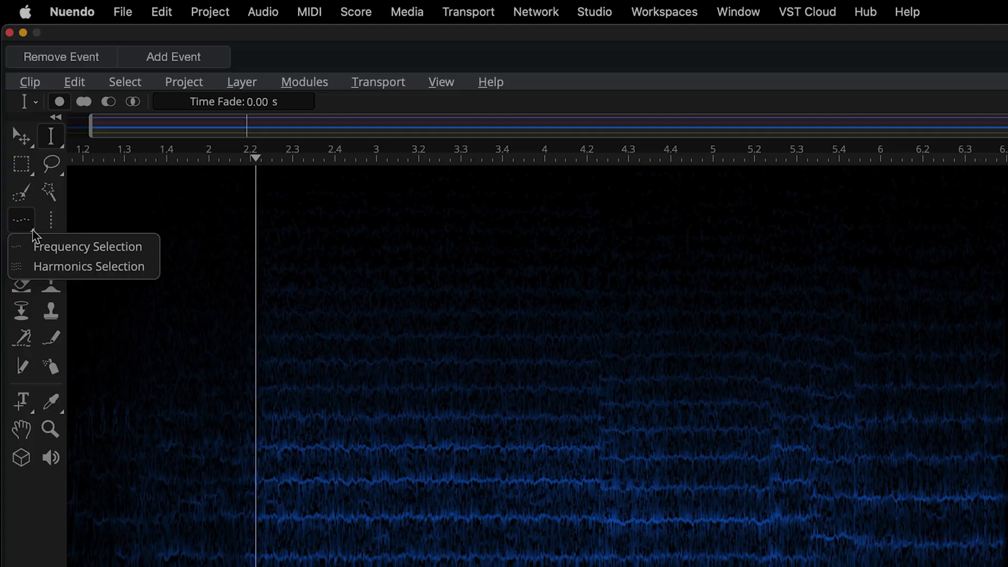
left_click(148, 249)
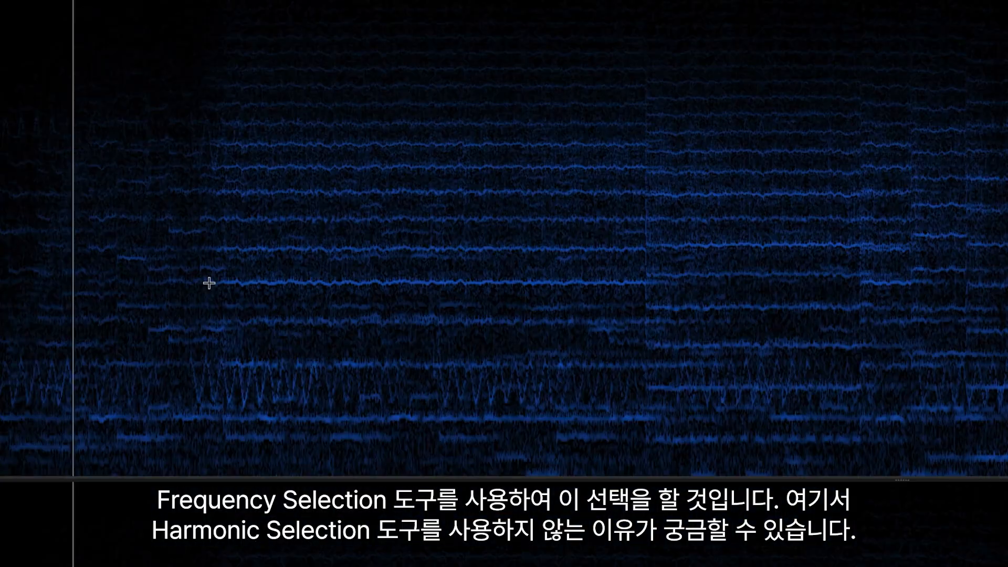
left_click_drag(209, 283, 858, 275)
left_click_drag(845, 282, 892, 281)
left_click_drag(812, 258, 876, 258)
left_click_drag(865, 237, 1006, 238)
left_click_drag(193, 241, 576, 242)
mouse_move(583, 237)
left_mouse_down()
mouse_move(813, 240)
mouse_move(866, 227)
left_mouse_up()
left_click_drag(193, 214, 802, 212)
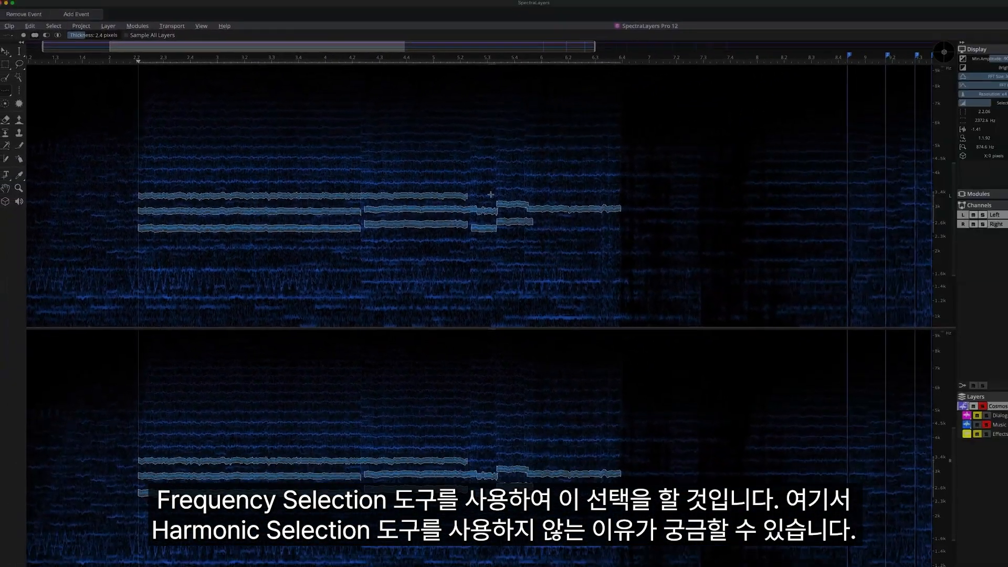
left_click_drag(496, 188, 620, 187)
left_click_drag(138, 182, 359, 182)
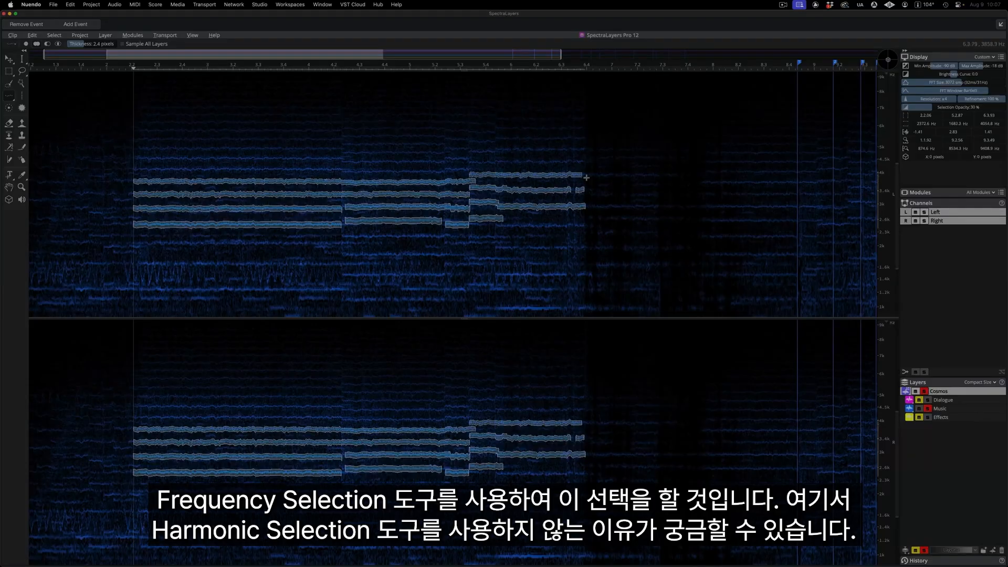
left_click_drag(243, 172, 471, 170)
left_click_drag(131, 159, 466, 160)
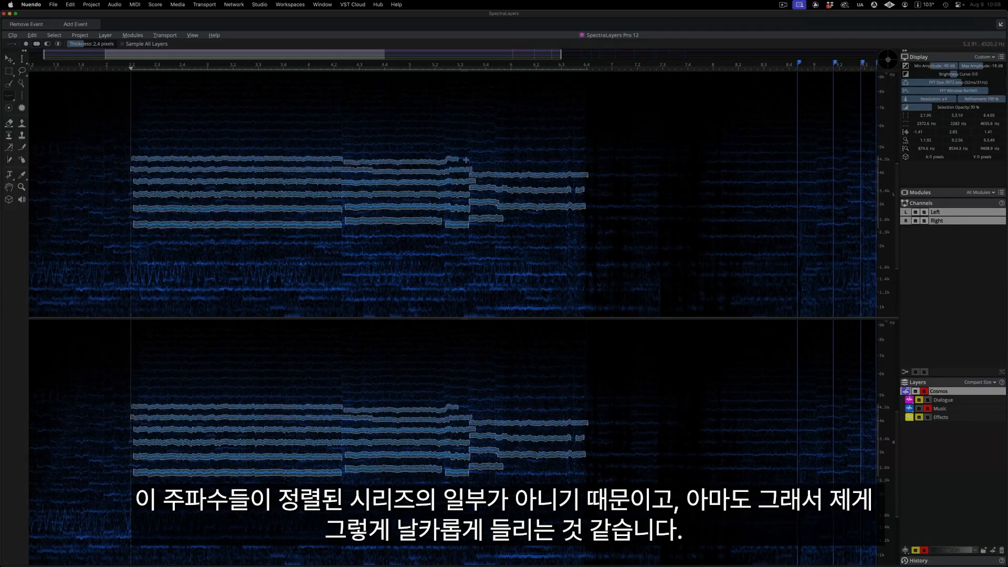
left_click_drag(202, 151, 450, 152)
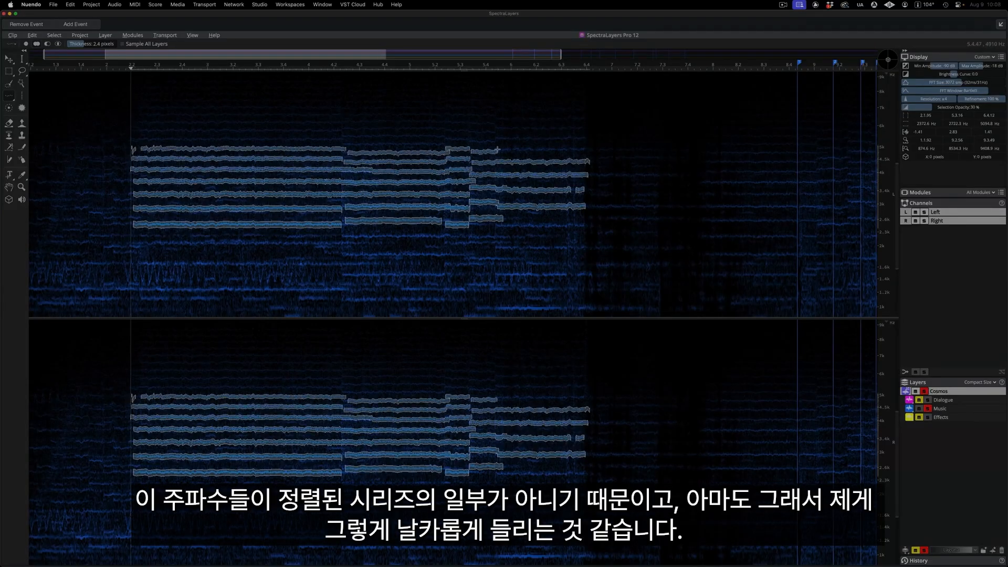
left_click_drag(202, 139, 399, 144)
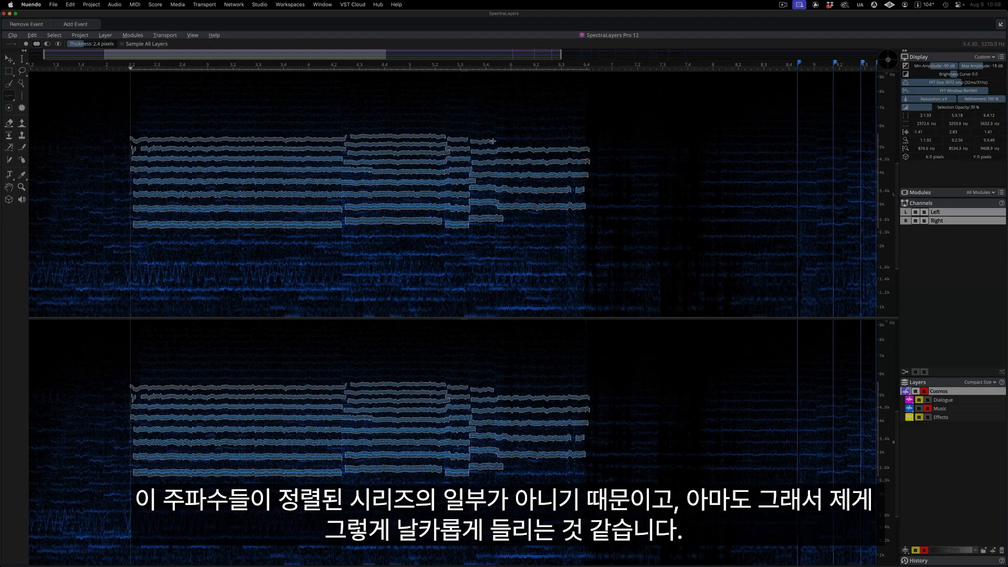
left_click_drag(131, 129, 426, 131)
left_click_drag(489, 132, 594, 128)
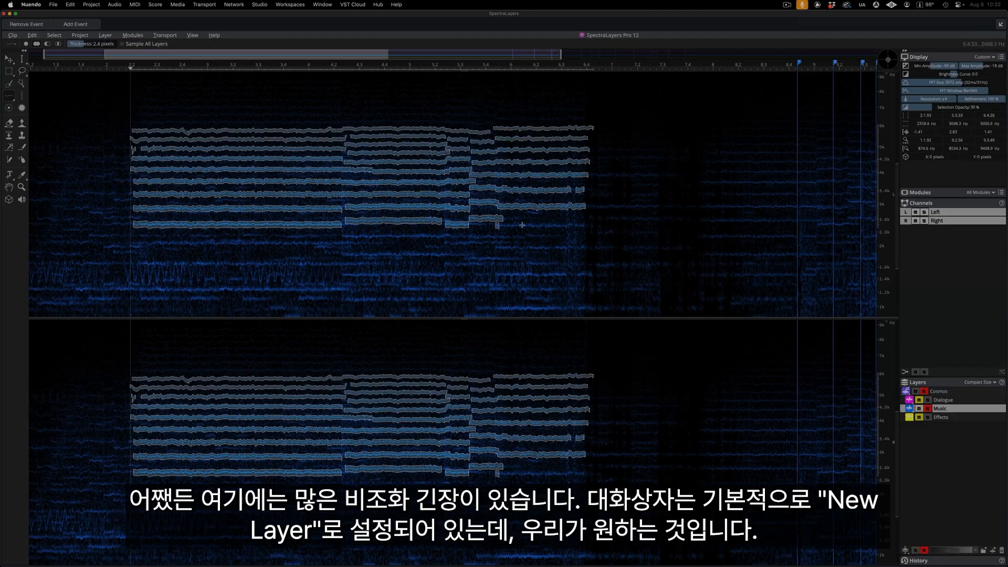
left_click_drag(495, 226, 586, 224)
- Cut the selected frequency lines from the Music layer to a new layer
left_click(38, 36)
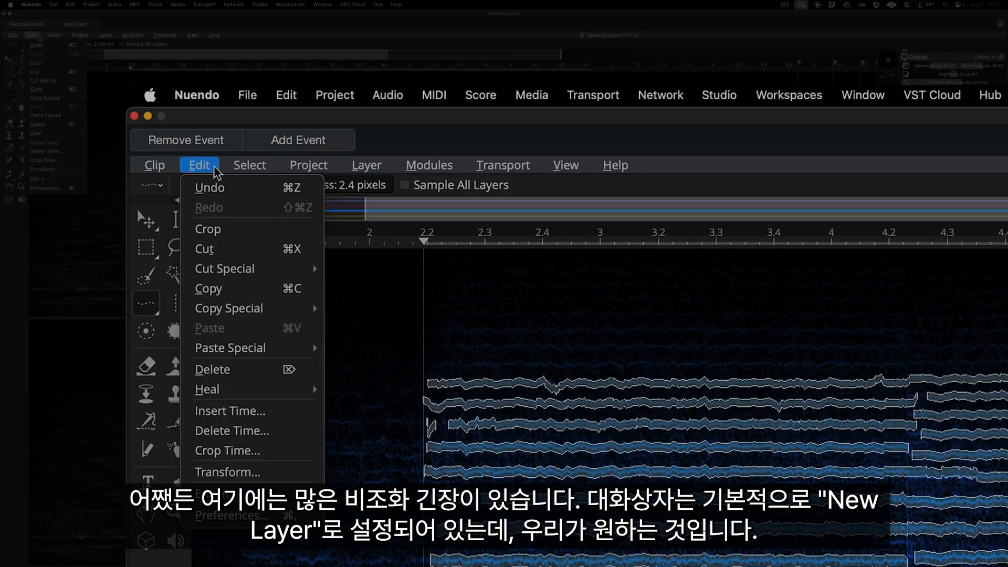
mouse_move(270, 274)
left_click(352, 269)
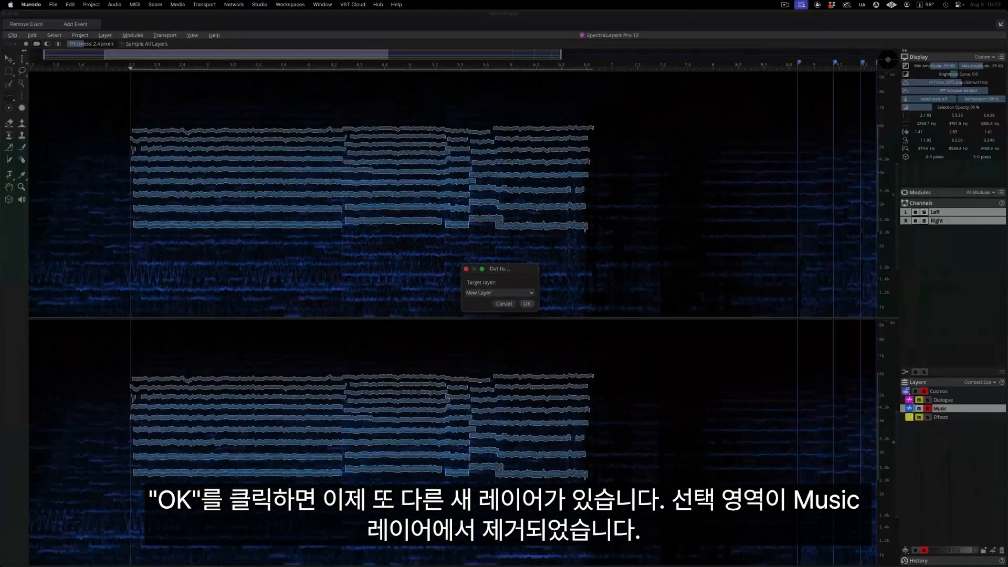
left_click(573, 340)
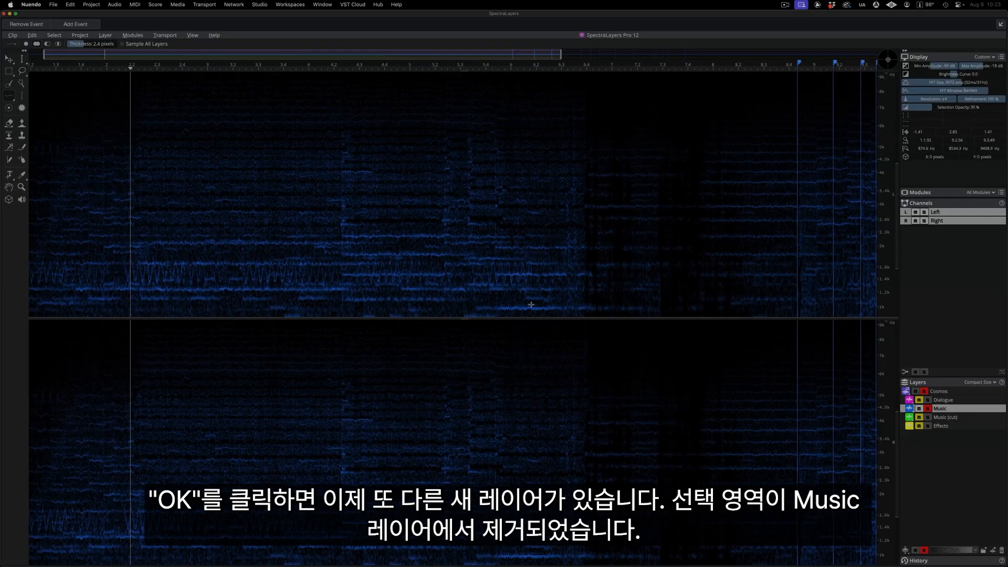
- Audition the Music layer without the harsh frequencies, and the newly cut layer on its own
key("space")
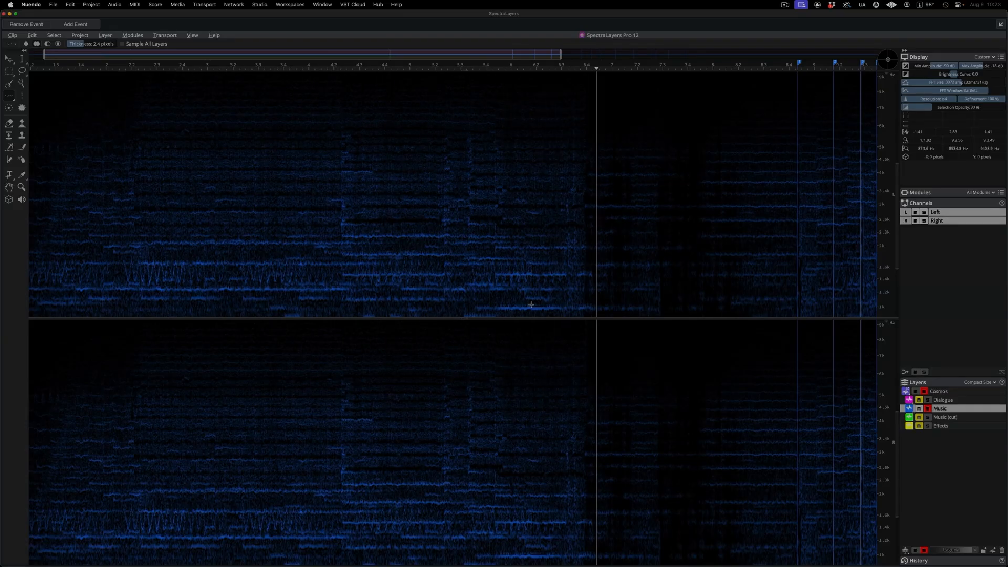
key("space")
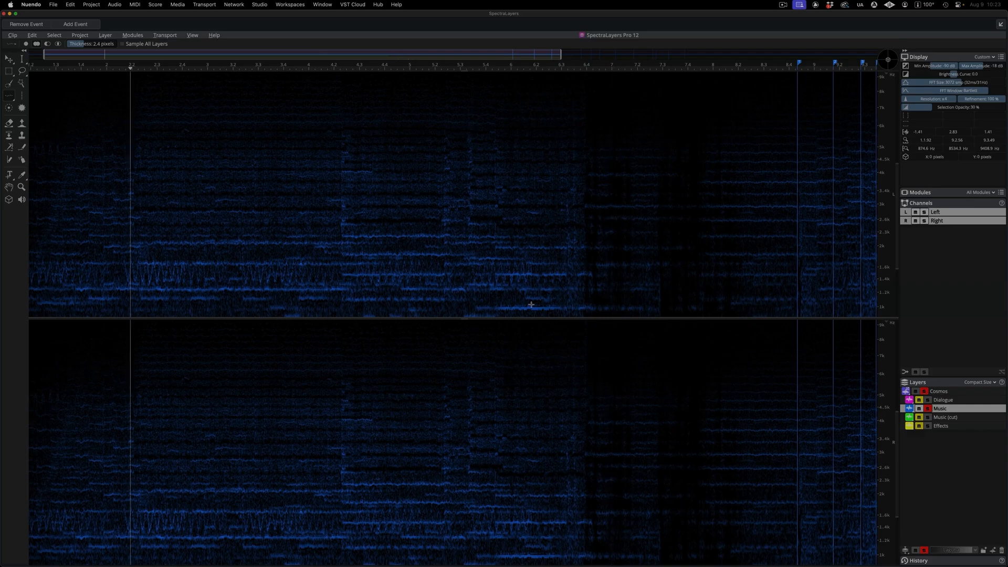
left_click(964, 418)
key("space")
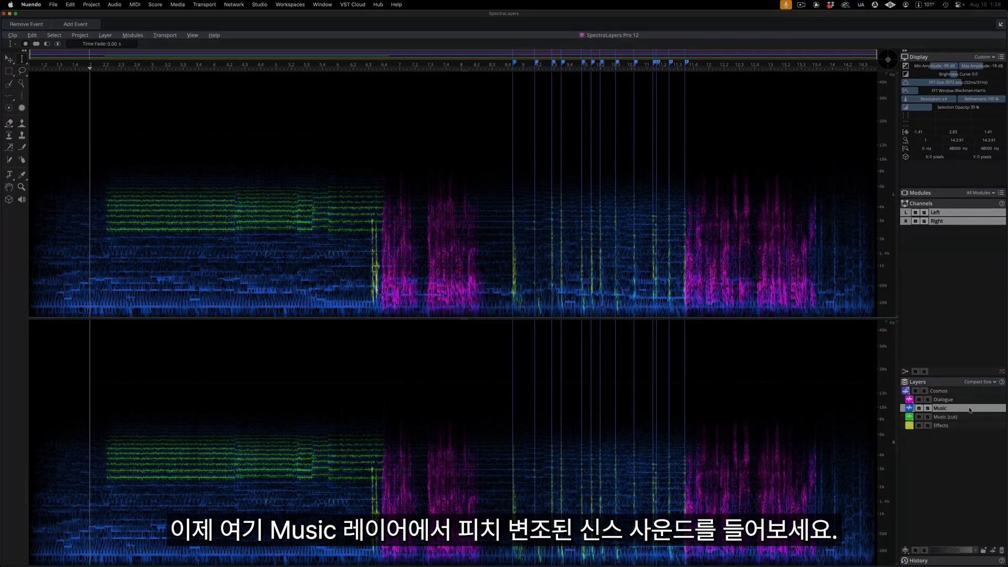
- Play the pitch-modulated synth sound in the Music layer and trace its zigzag with Frequency Selection at 2.0 pixels thickness
key("space")
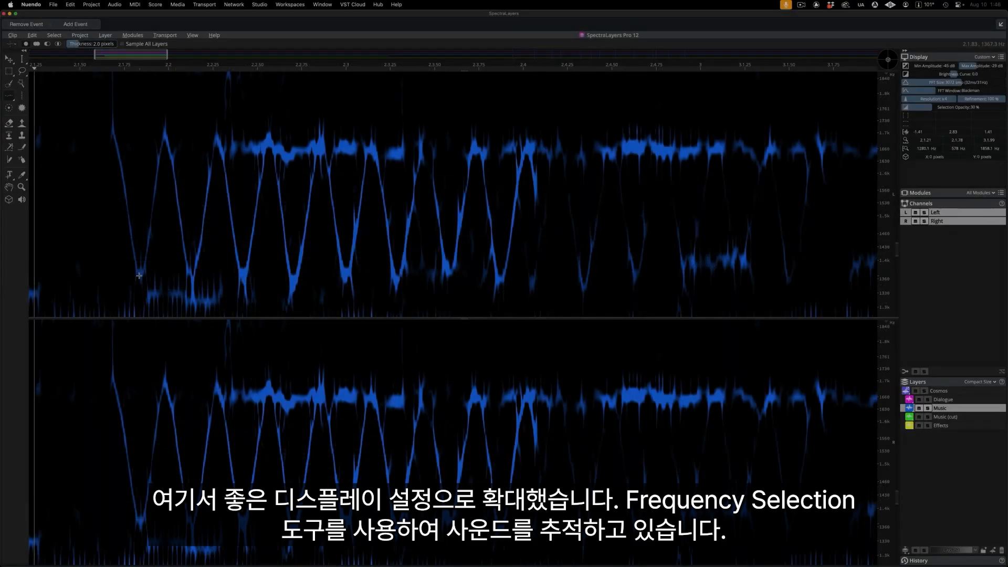
mouse_move(112, 103)
left_mouse_down()
mouse_move(141, 299)
mouse_move(165, 115)
mouse_move(192, 310)
mouse_move(219, 138)
mouse_move(245, 299)
mouse_move(272, 123)
mouse_move(291, 283)
mouse_move(321, 158)
mouse_move(344, 294)
mouse_move(378, 157)
mouse_move(386, 194)
mouse_move(436, 167)
left_mouse_up()
mouse_move(440, 242)
left_mouse_down()
mouse_move(491, 236)
mouse_move(496, 303)
mouse_move(534, 161)
left_mouse_up()
mouse_move(543, 204)
left_mouse_down()
mouse_move(578, 294)
mouse_move(608, 136)
mouse_move(620, 143)
mouse_move(607, 131)
left_mouse_up()
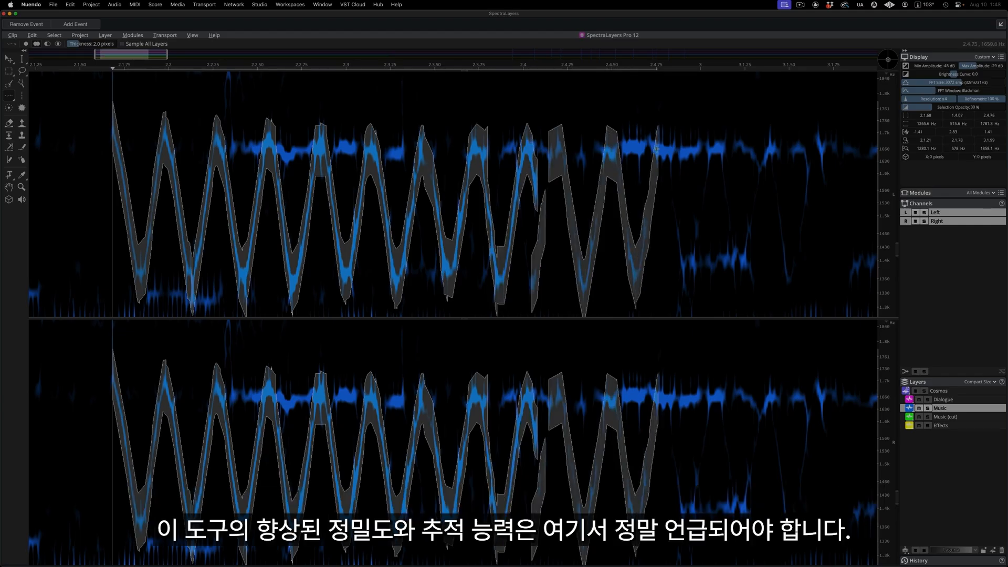
left_click_drag(657, 148, 685, 297)
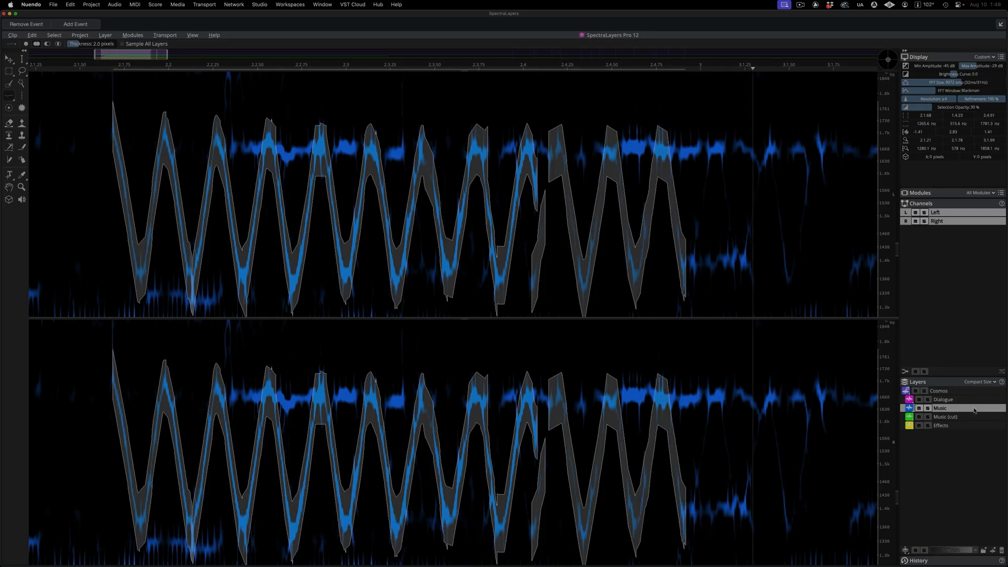
- Save the traced selection under the name Synth
left_click(55, 35)
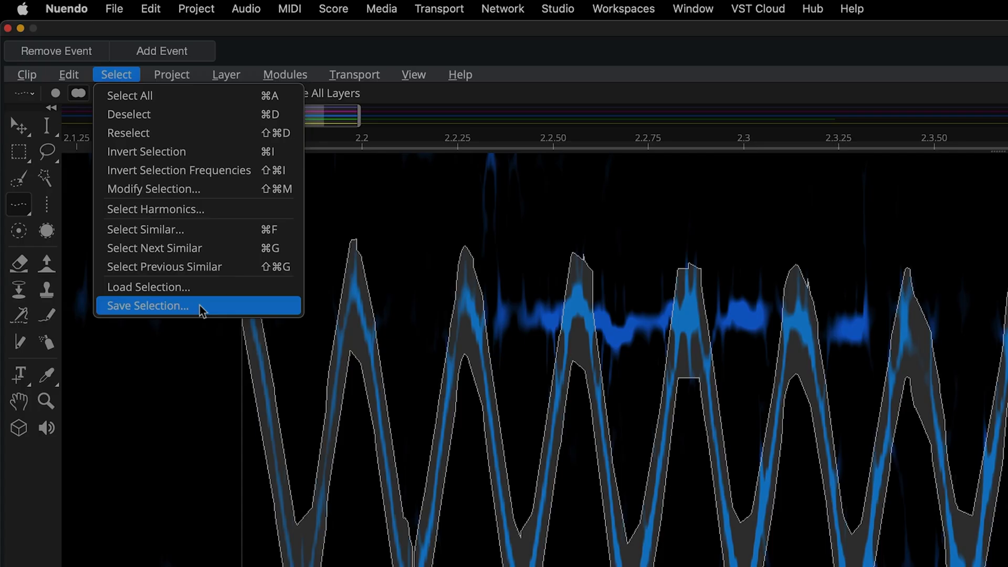
left_click(199, 306)
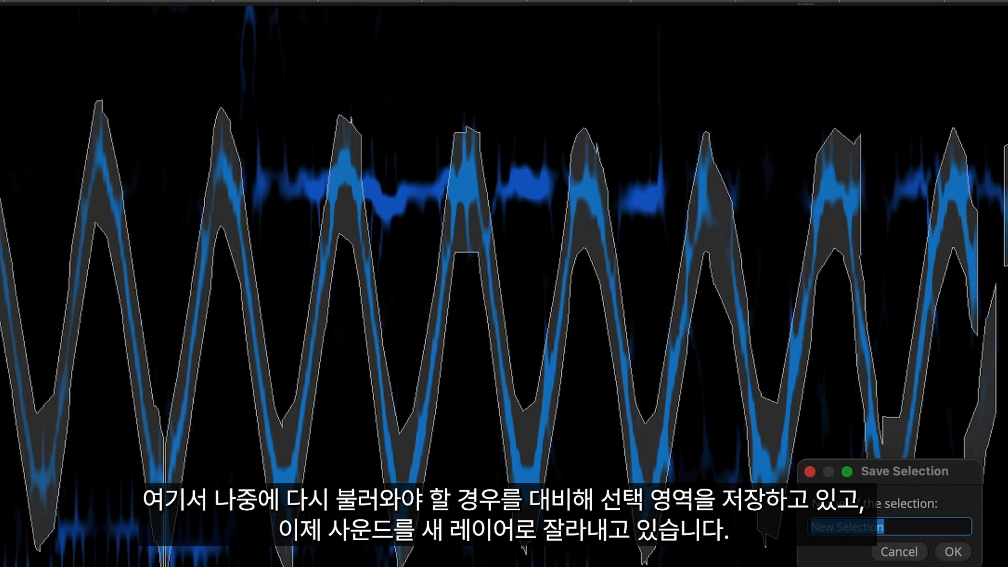
type("Synth")
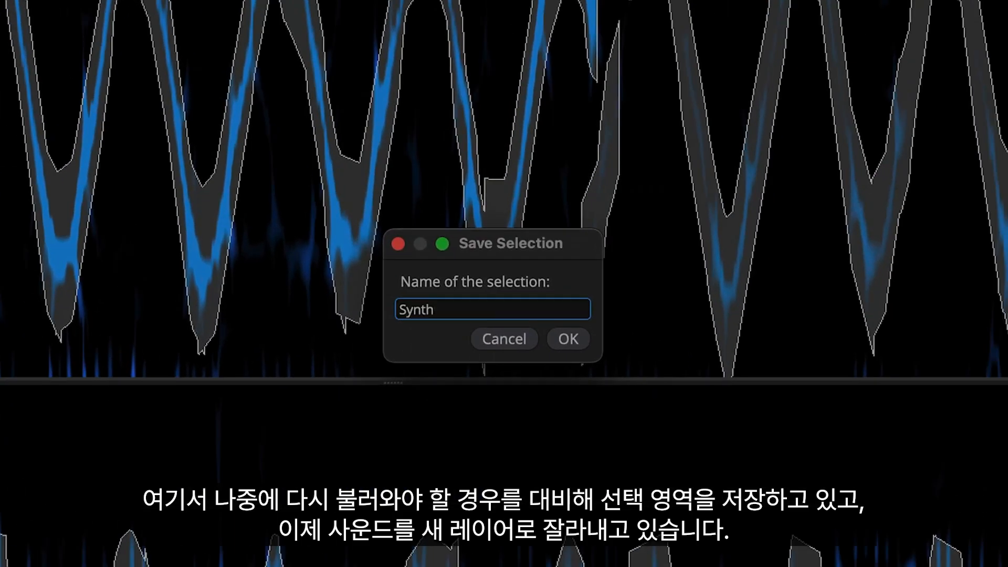
key("Return")
- Cut the traced synth sound from the Music layer to a new layer and audition the result
left_click(99, 97)
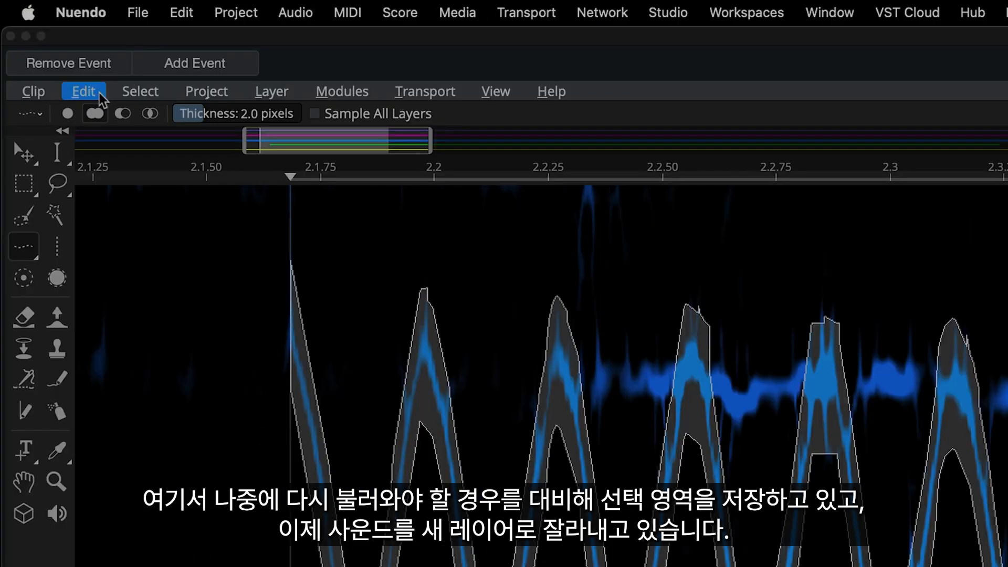
mouse_move(165, 213)
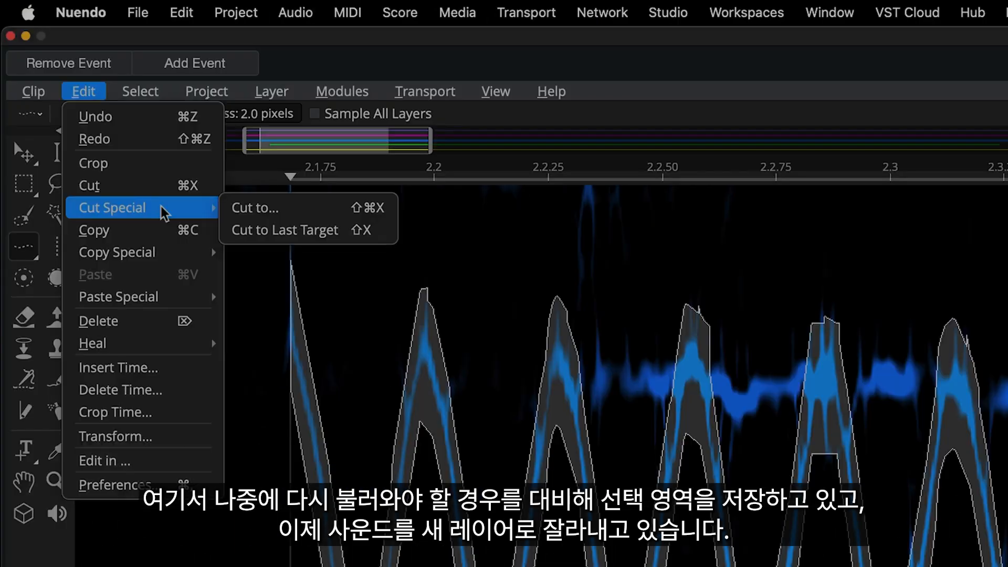
left_click(295, 208)
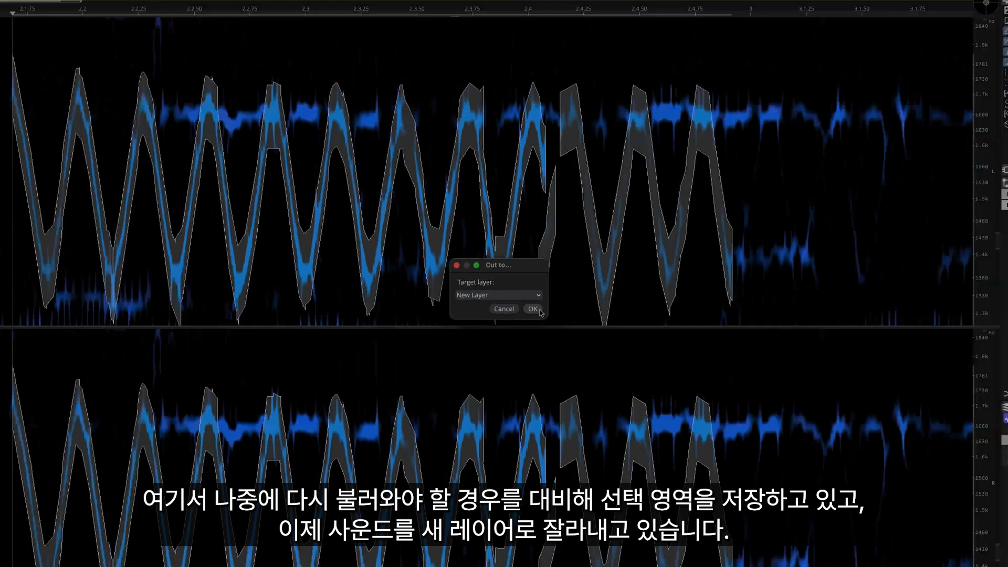
left_click(567, 330)
key("space")
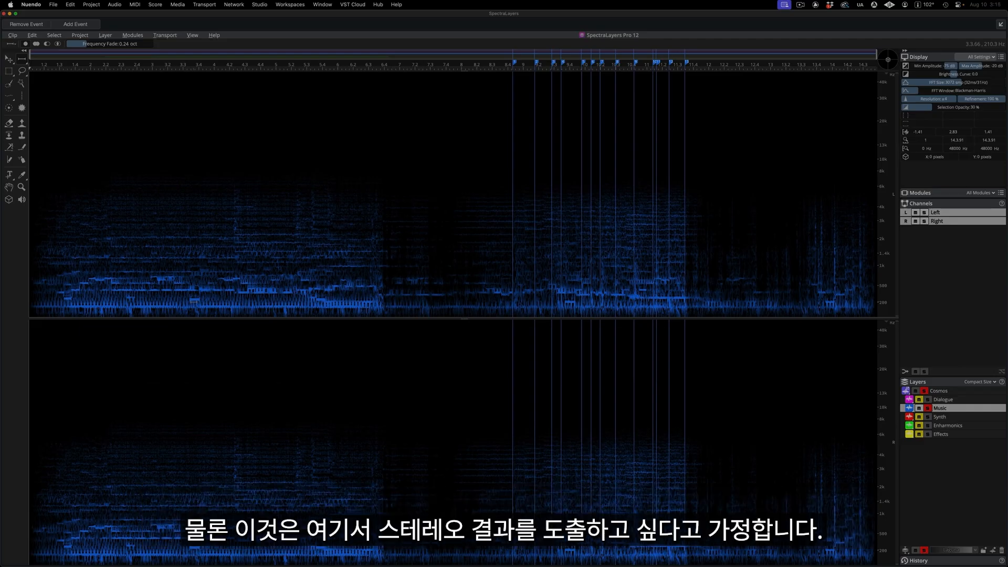
- Select the Music layer's content below about 210 Hz with a 0.24 oct frequency fade, cut it to a new layer and audition it
left_click_drag(193, 301, 190, 327)
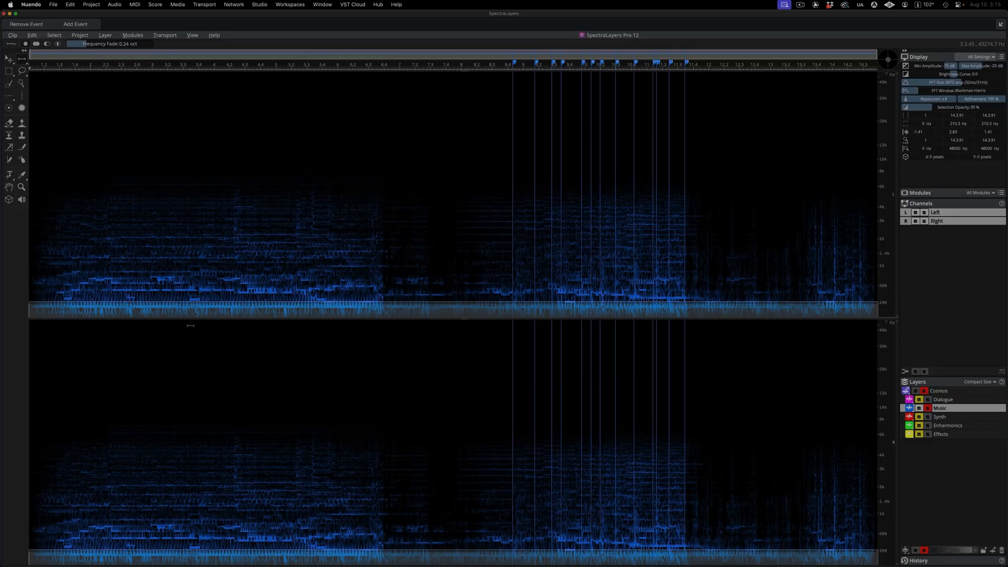
left_click(32, 35)
mouse_move(61, 82)
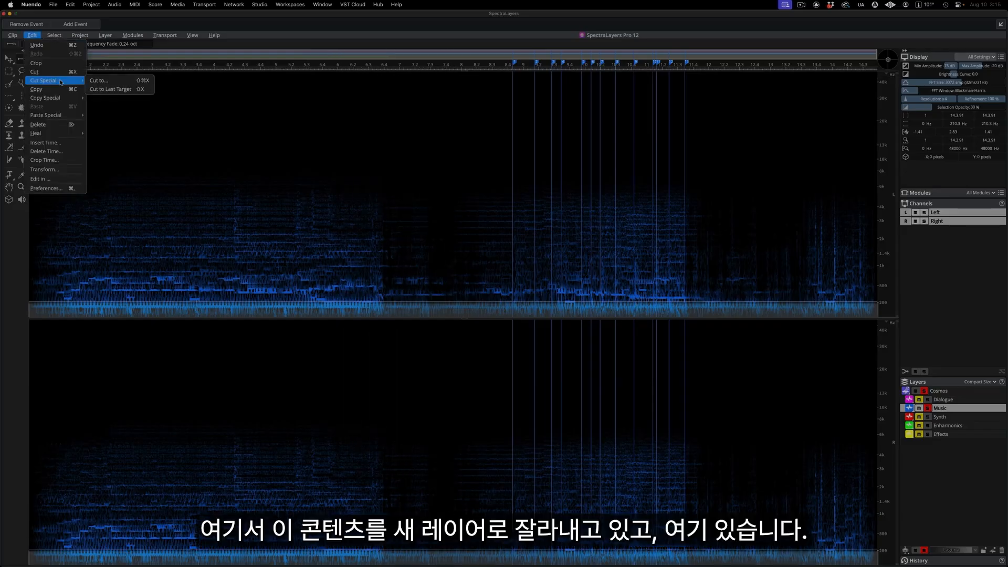
left_click(120, 81)
left_click(527, 303)
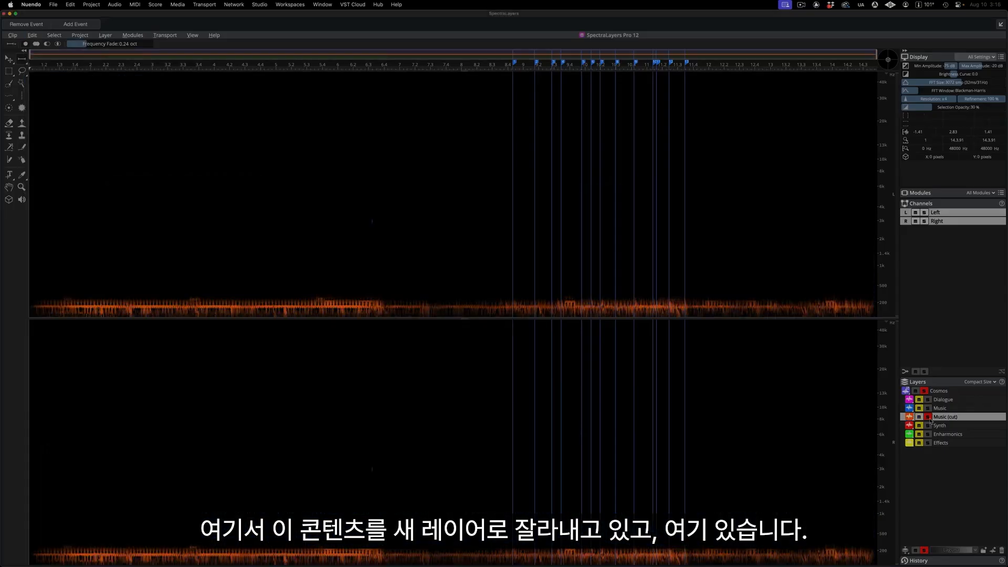
key("space")
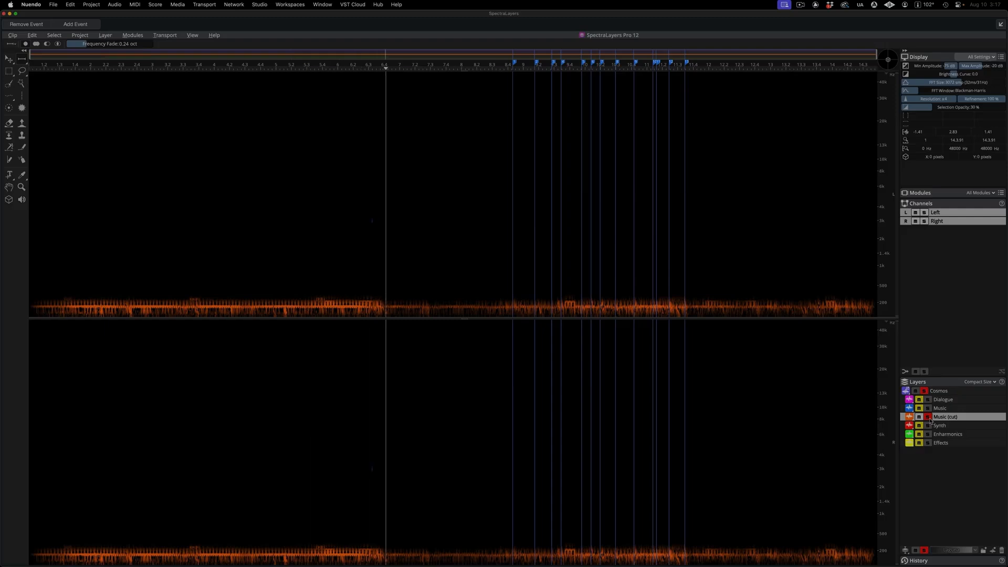
left_click(928, 417)
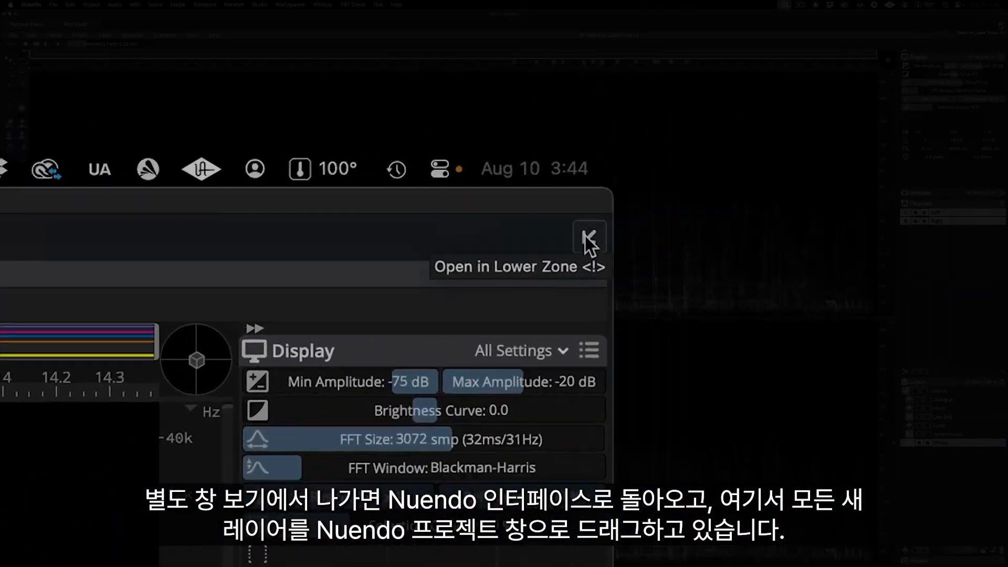
- Return to the Nuendo project with the editor in the lower zone and insert all unmixed layers on different tracks at the project start
left_click(497, 279)
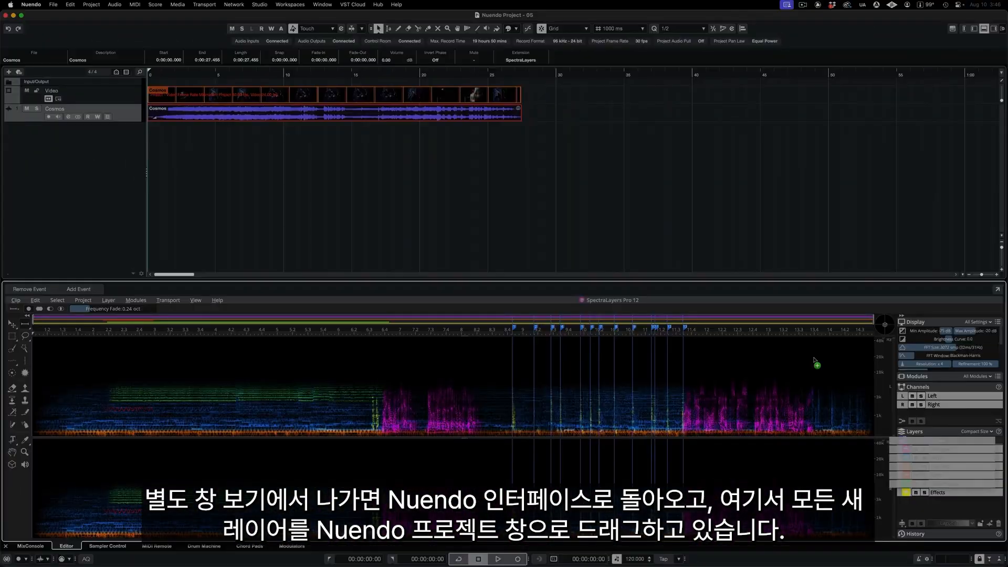
left_click_drag(814, 359, 195, 148)
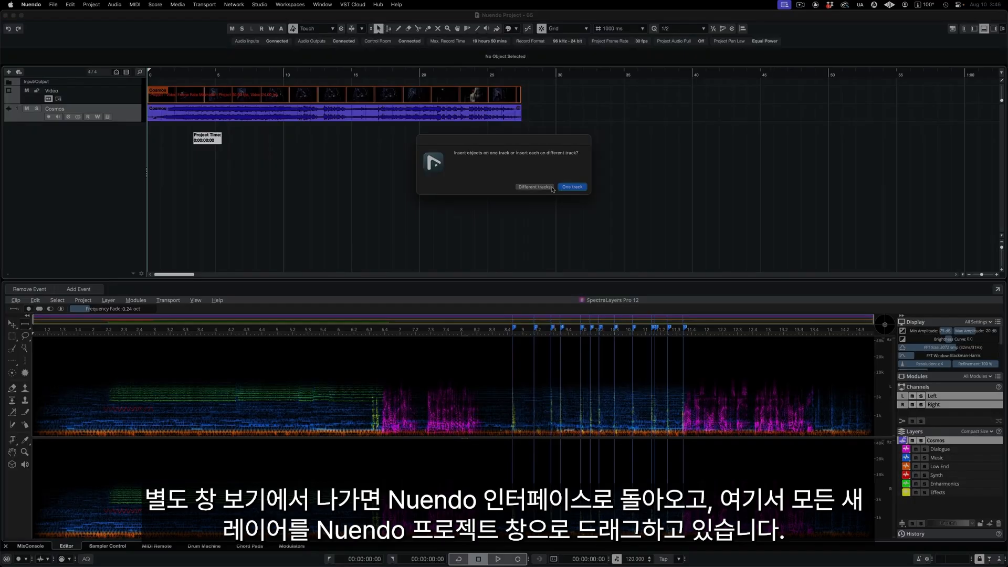
left_click(551, 188)
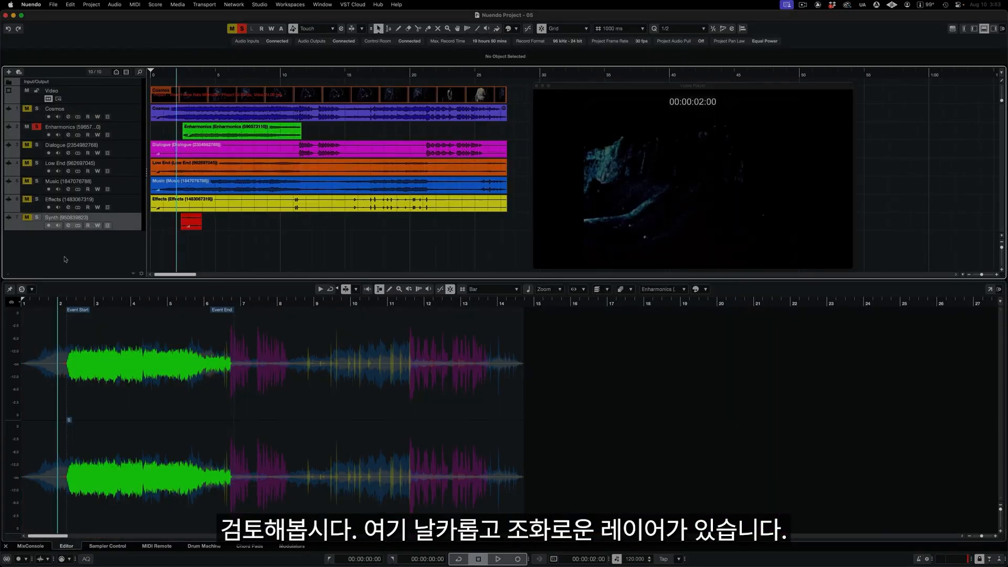
- Audition the Enharmonics, Low End, Music and Synth tracks one at a time from the project timeline
key("space")
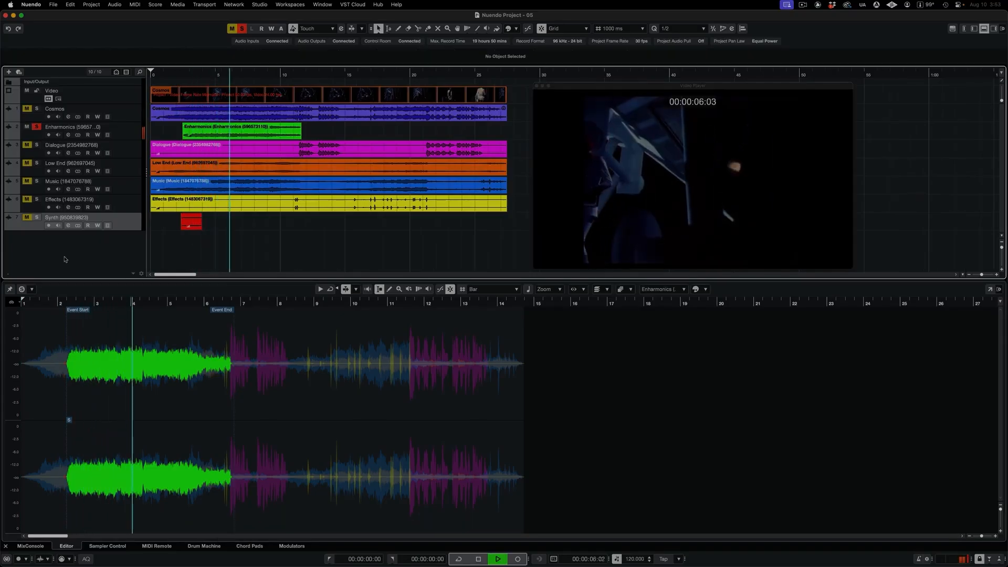
key("space")
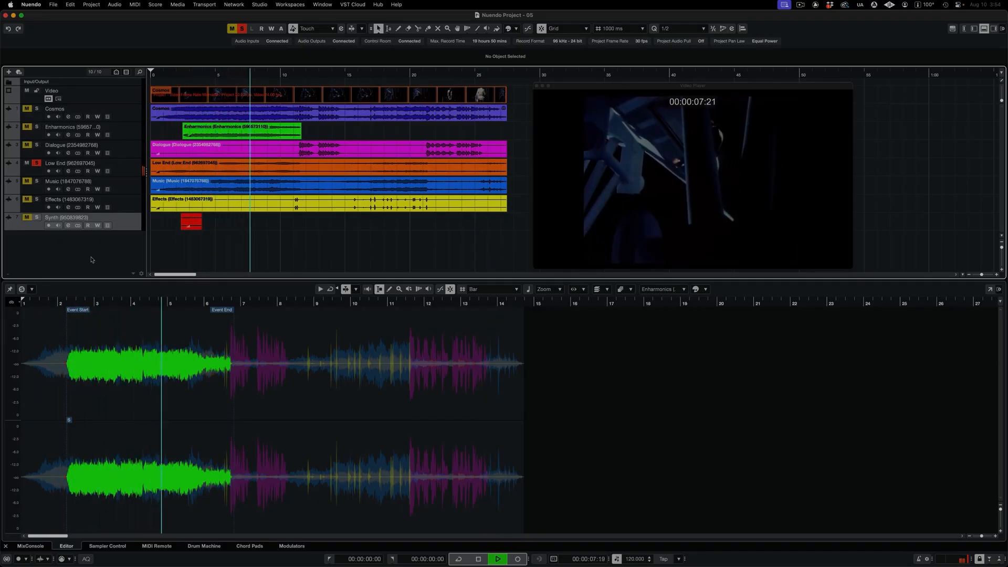
key("space")
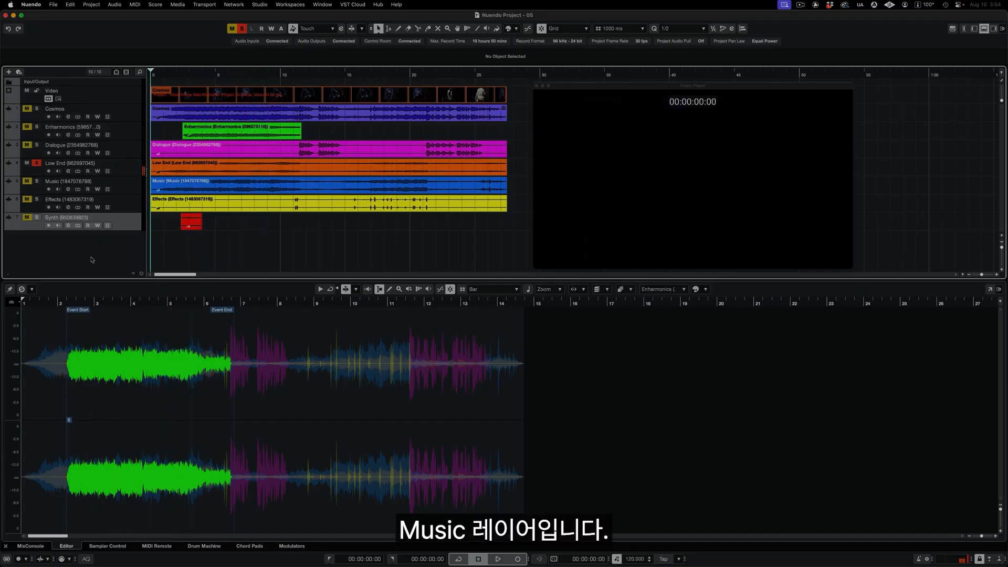
key("space")
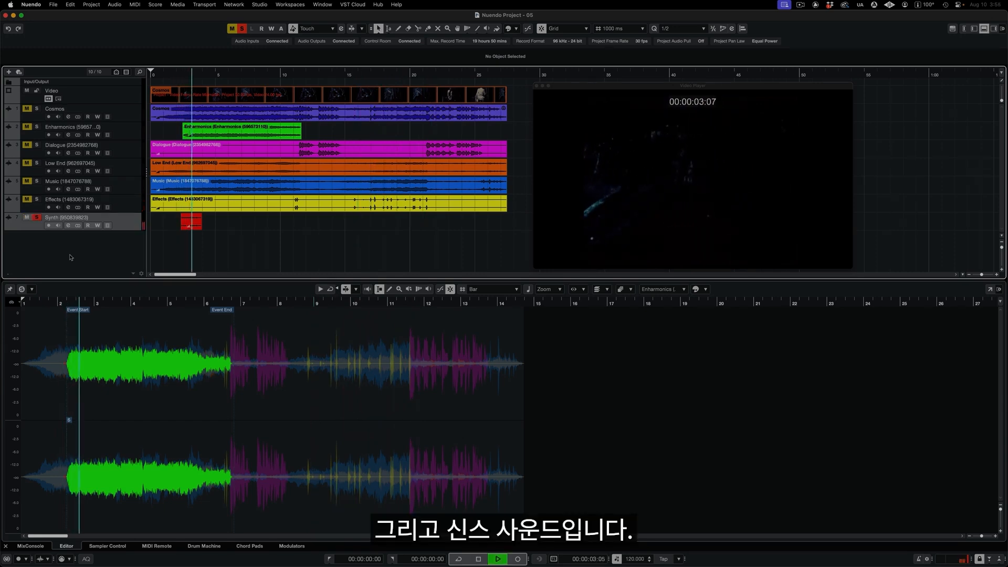
key("space")
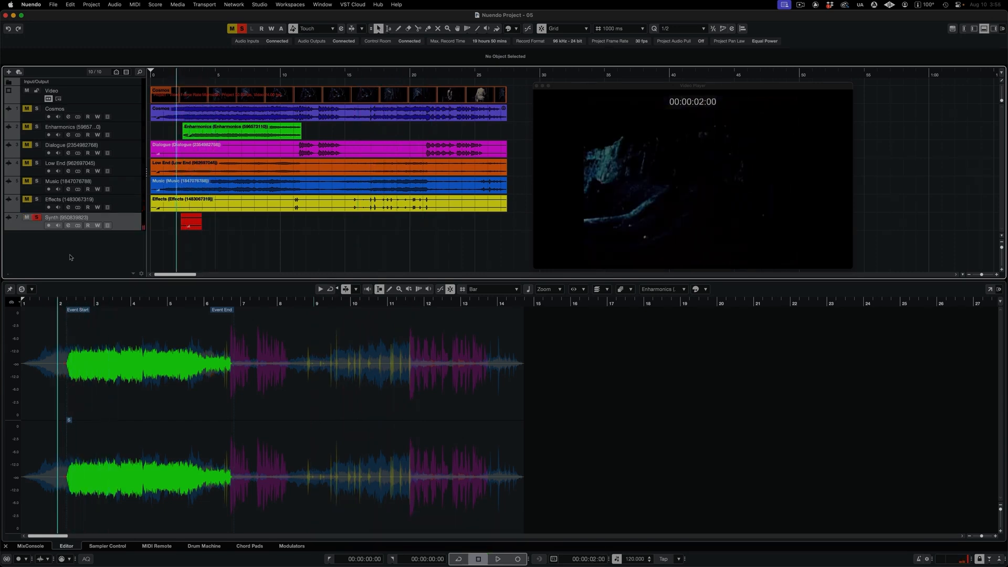